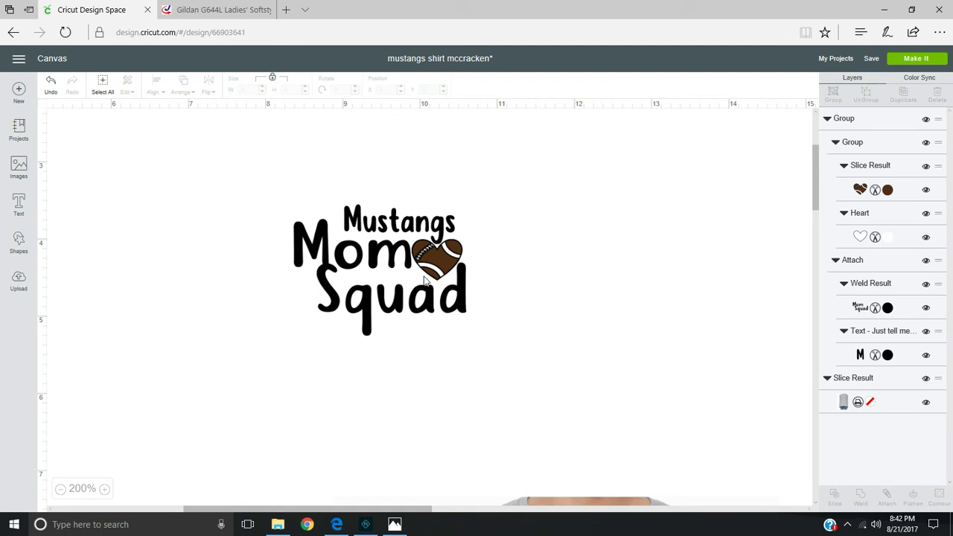
Show the ladies' long-sleeve tee in Sport Grey on the JiffyShirts product page
left_click(216, 11)
scroll(774, 262, "up", 1)
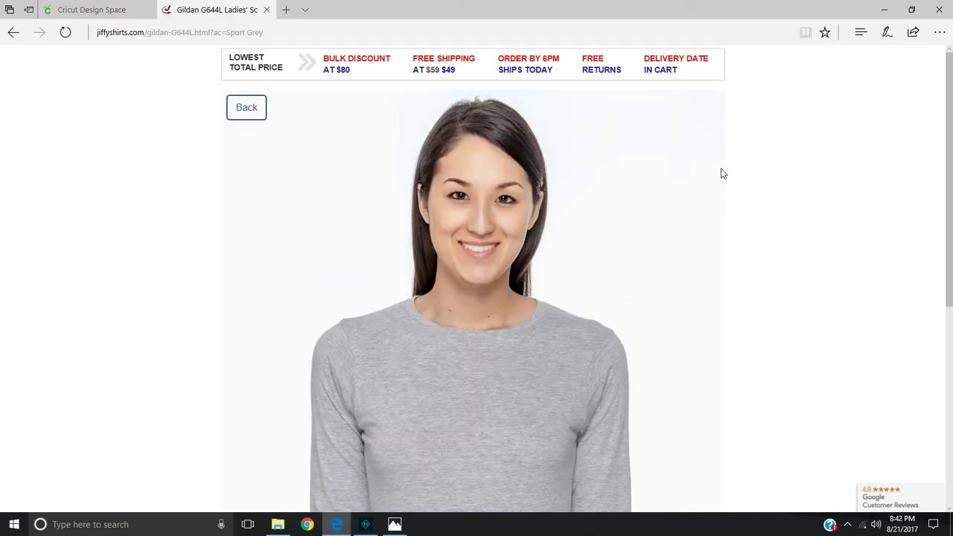
left_click(247, 107)
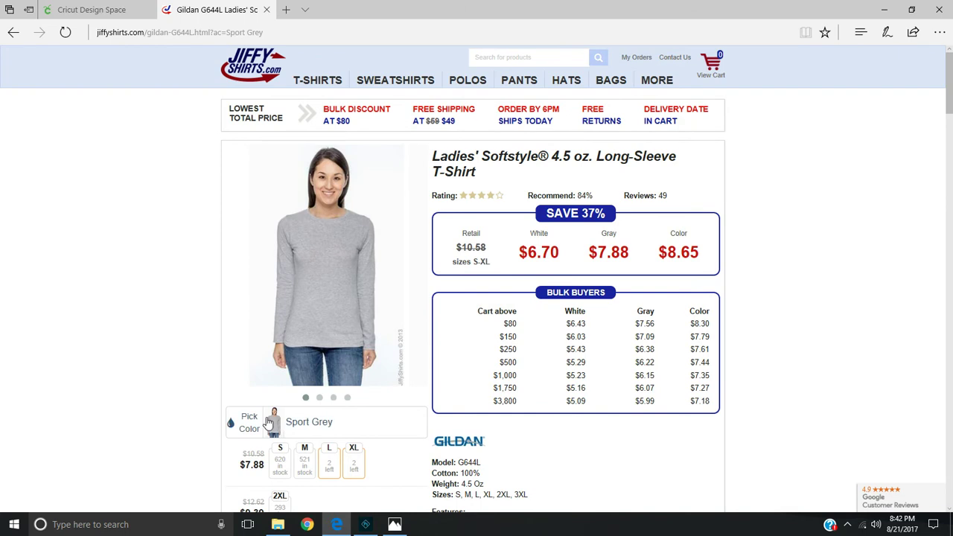
left_click(302, 427)
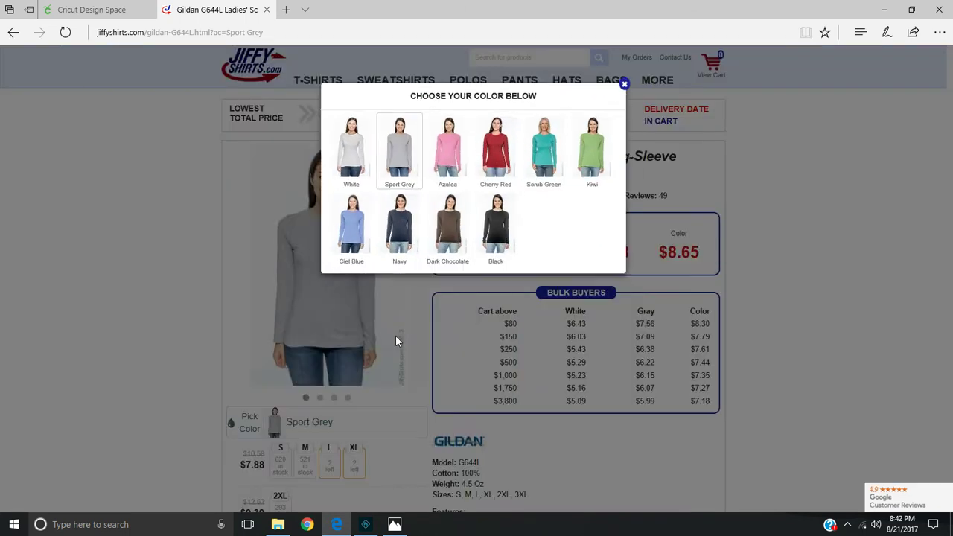
left_click(395, 152)
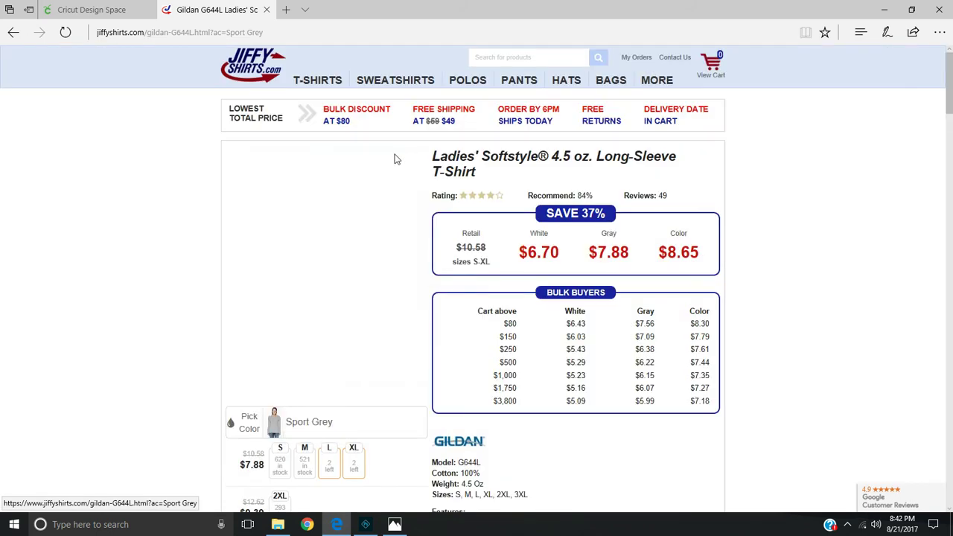
Open the enlarged Sport Grey shirt photo, try saving it, then return to Cricut
left_click(354, 268)
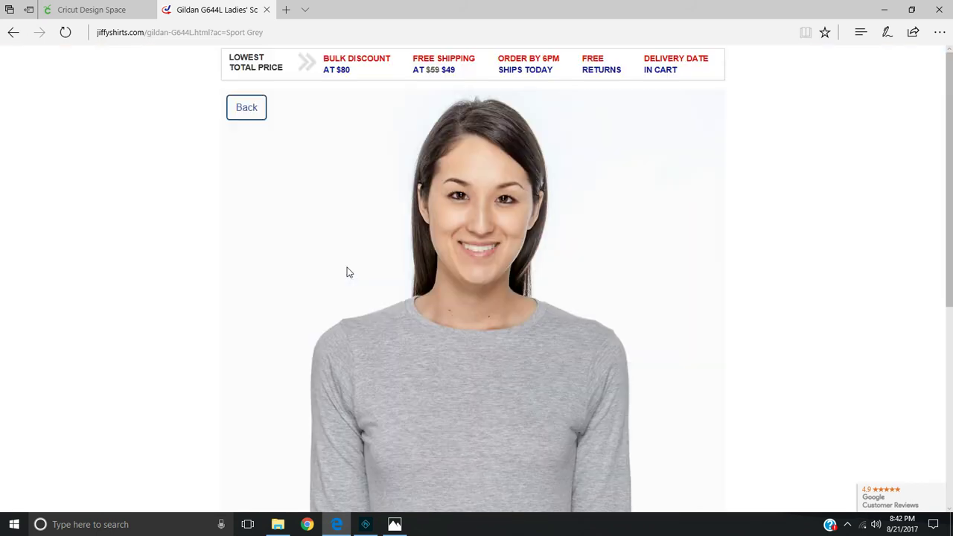
right_click(422, 351)
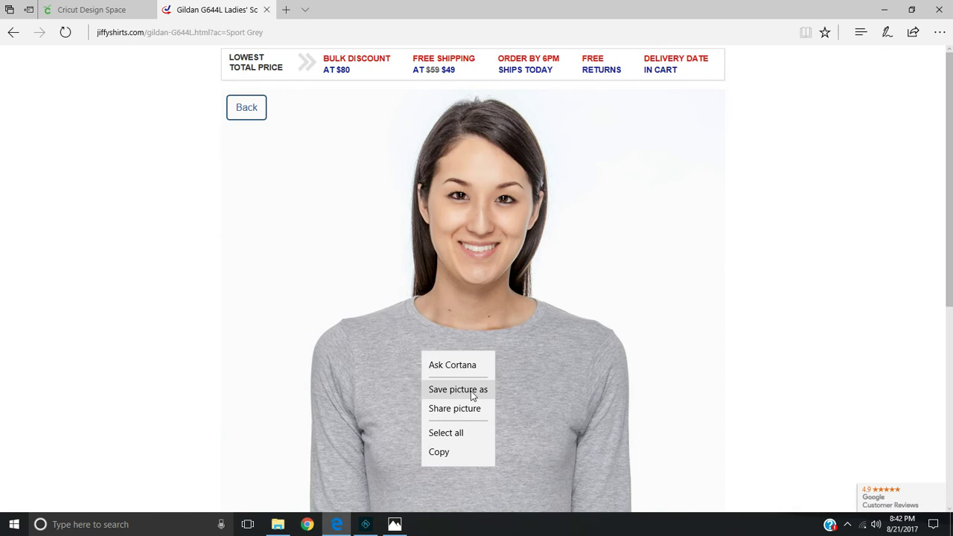
left_click(471, 391)
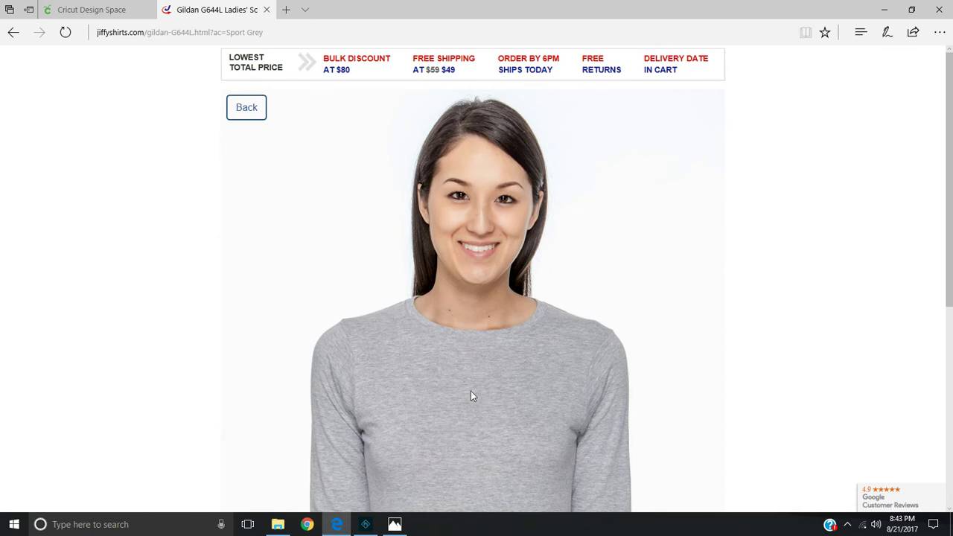
left_click(462, 9)
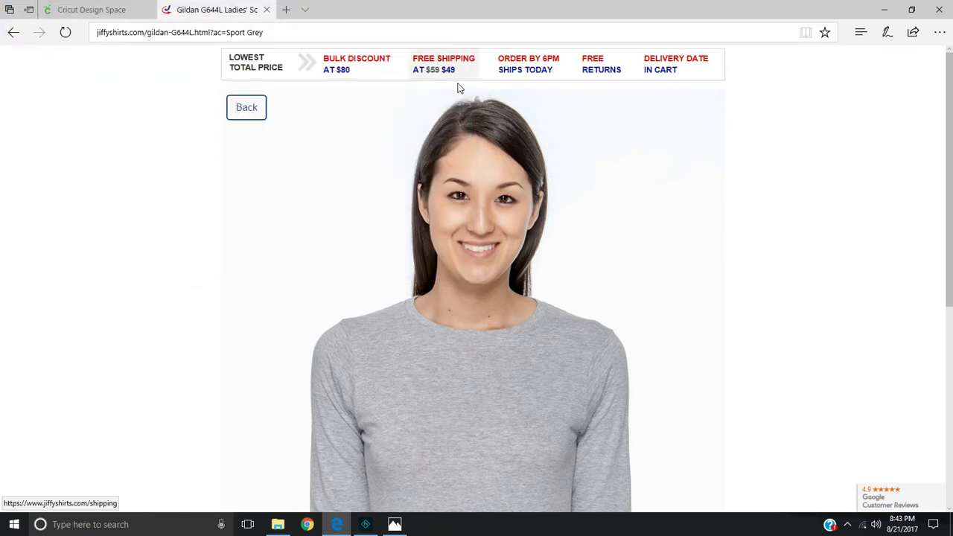
left_click(104, 10)
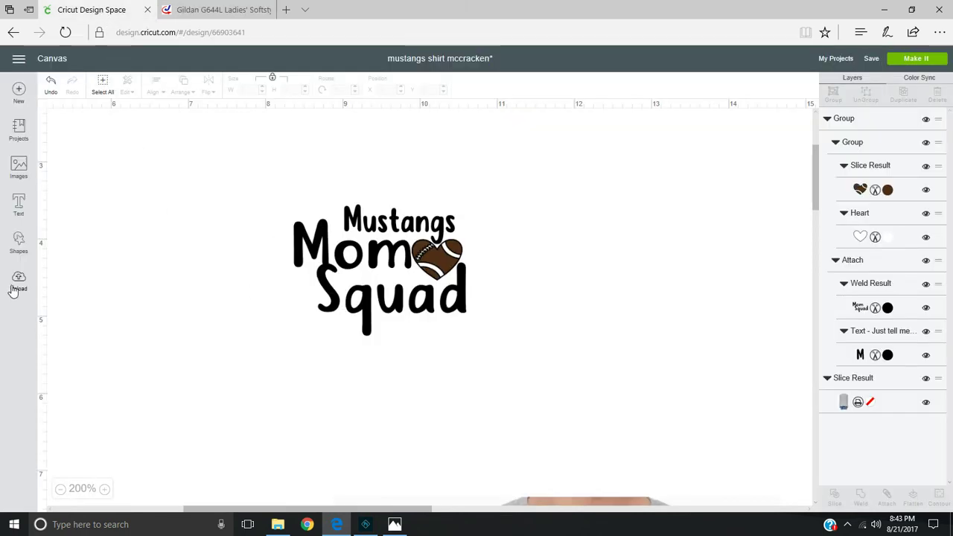
Upload the saved womans shirt picture and mark it as a Complex image
left_click(17, 291)
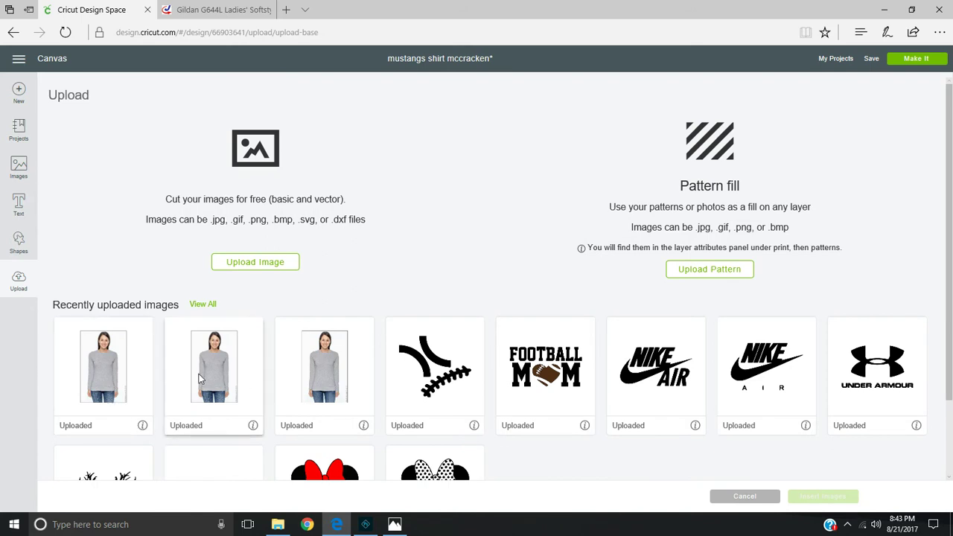
left_click(276, 266)
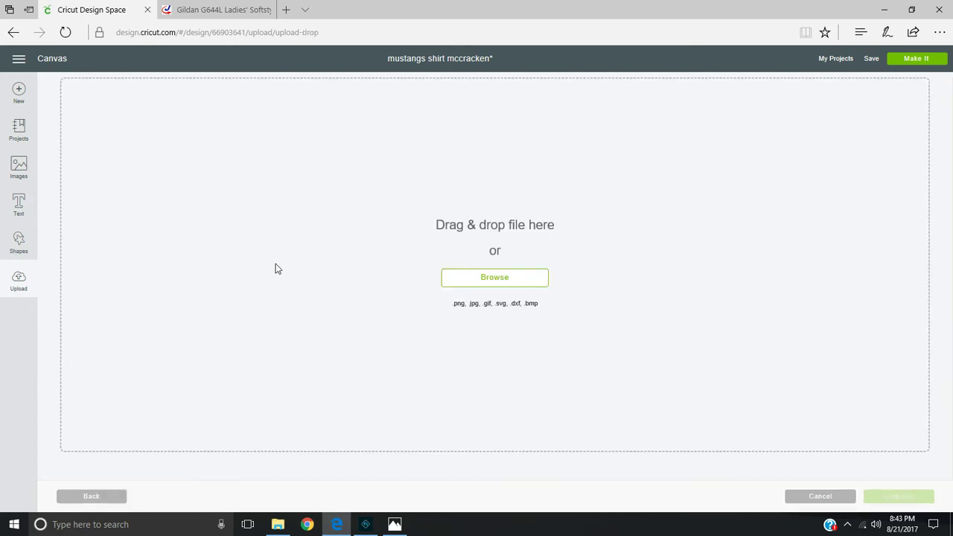
left_click(474, 278)
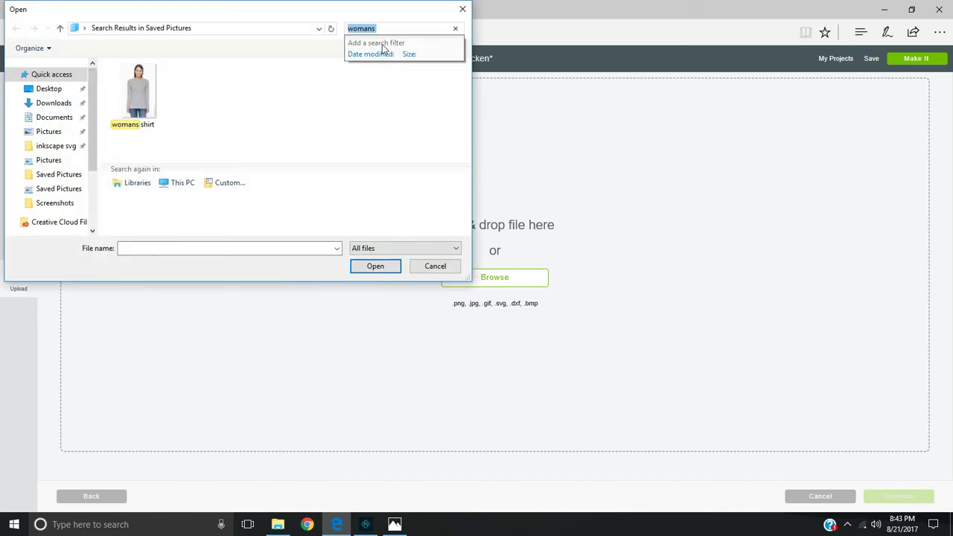
double_click(137, 92)
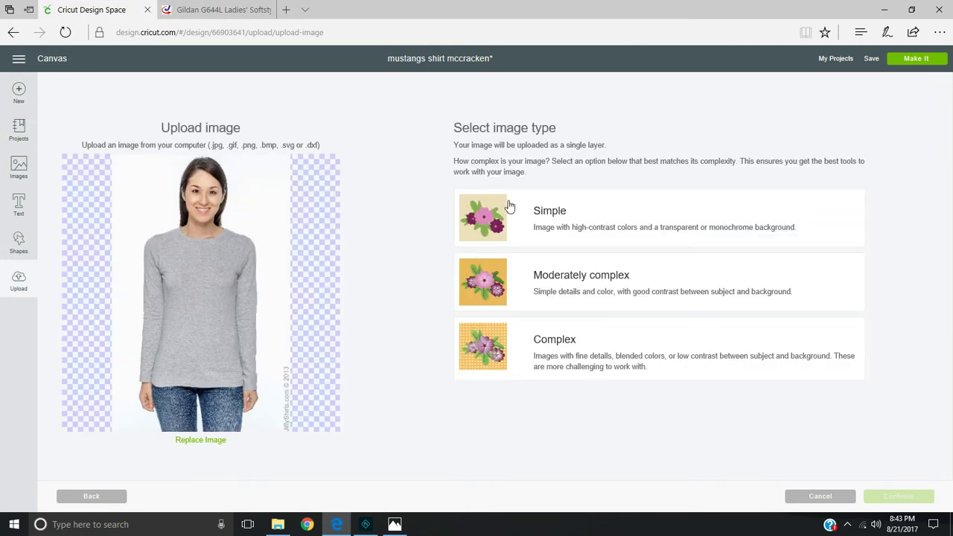
left_click(544, 350)
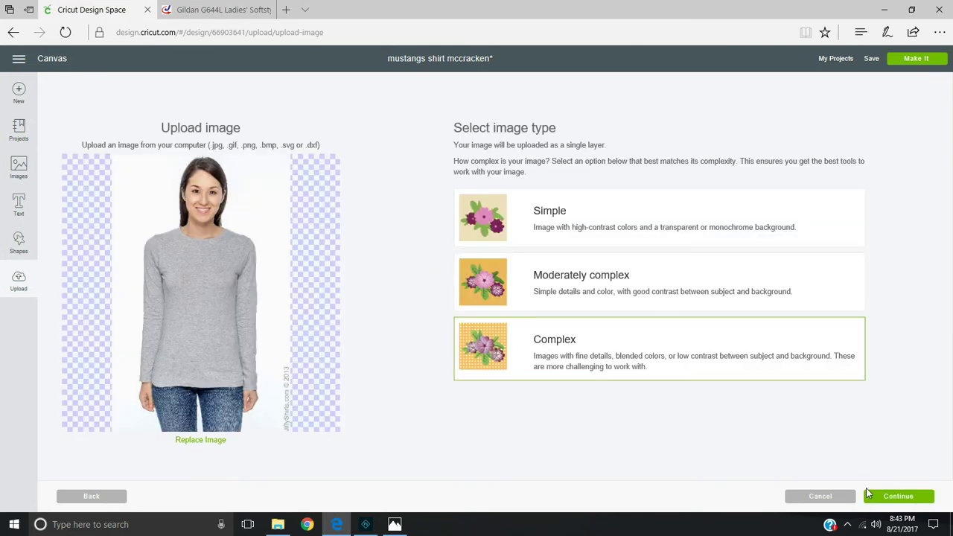
Skip erasing and save the photo as print-then-cut image 'womans shirt'
left_click(889, 502)
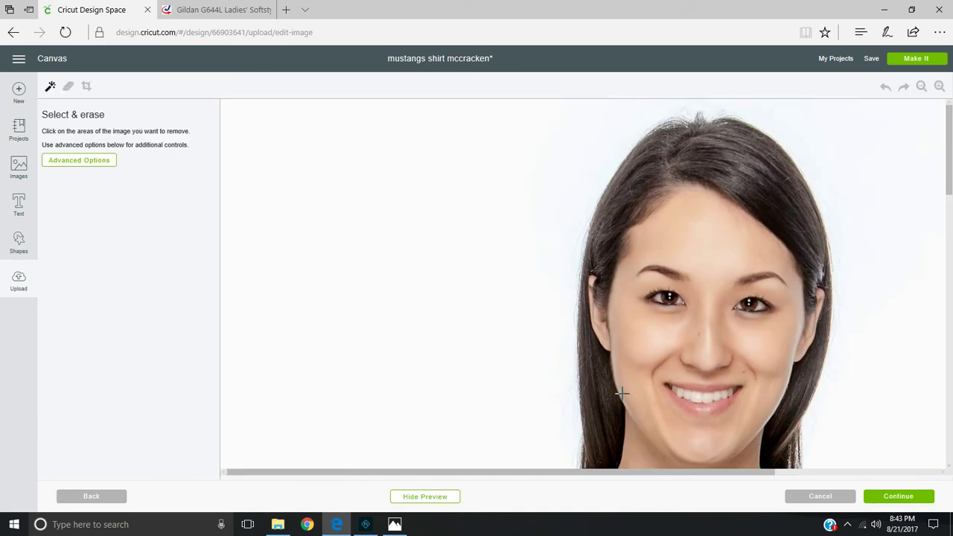
left_click(921, 87)
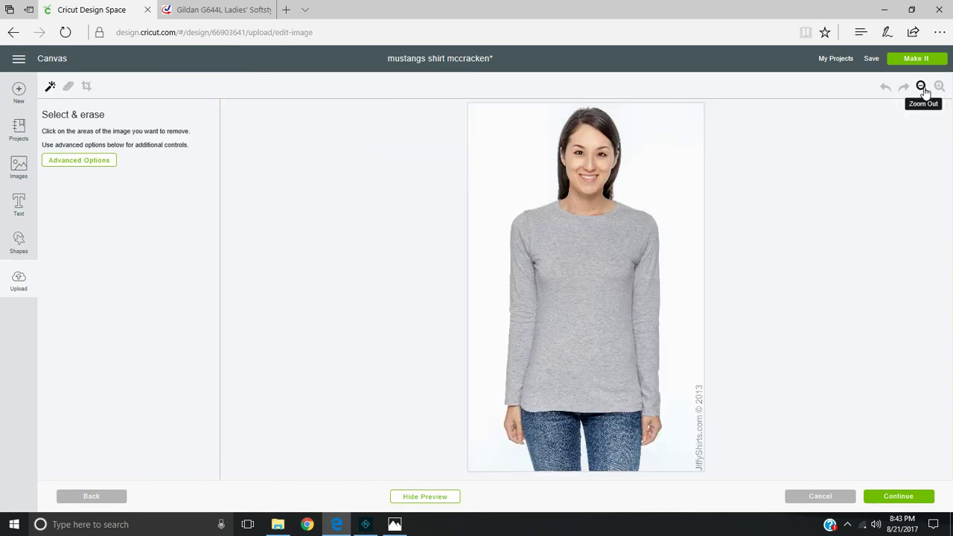
left_click(904, 503)
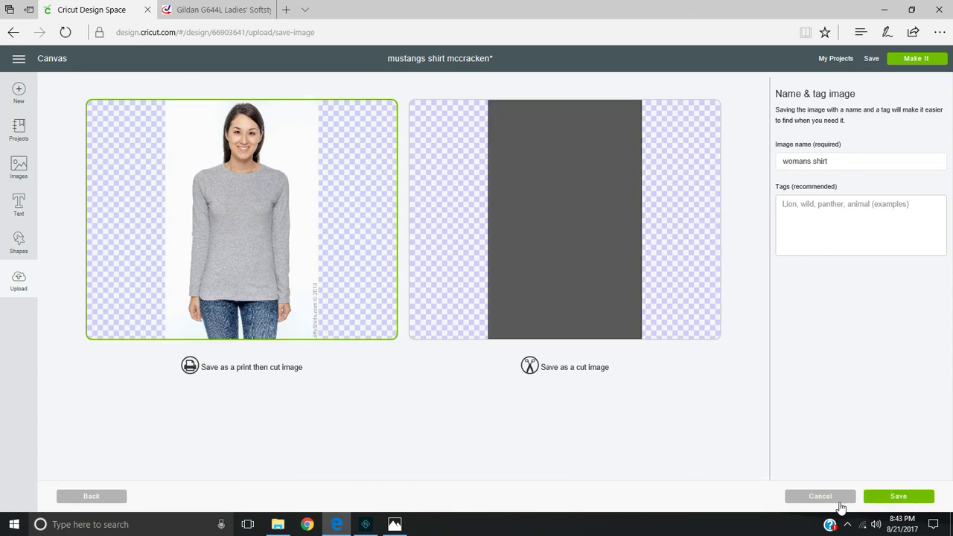
left_click(881, 499)
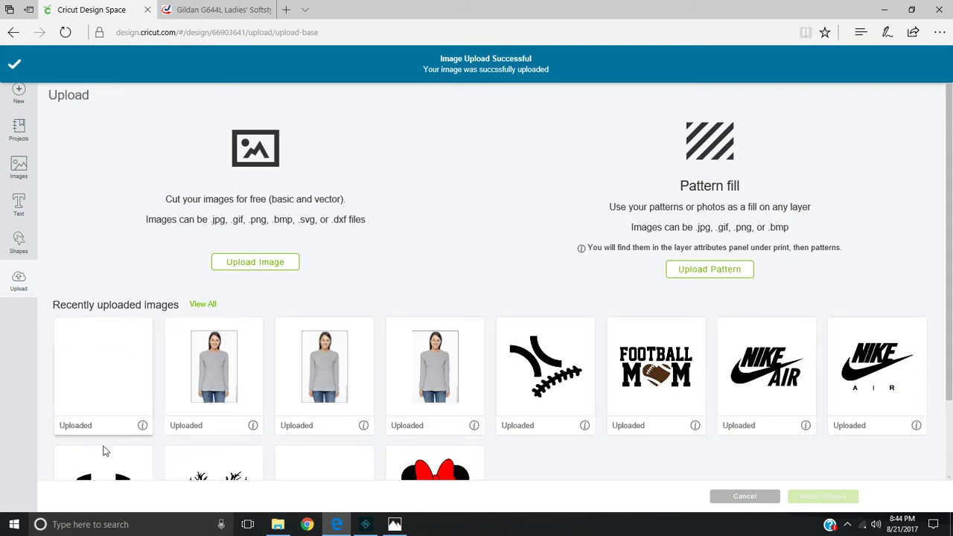
Insert the womans shirt photo onto the canvas and set its width and height to 10
left_click(216, 372)
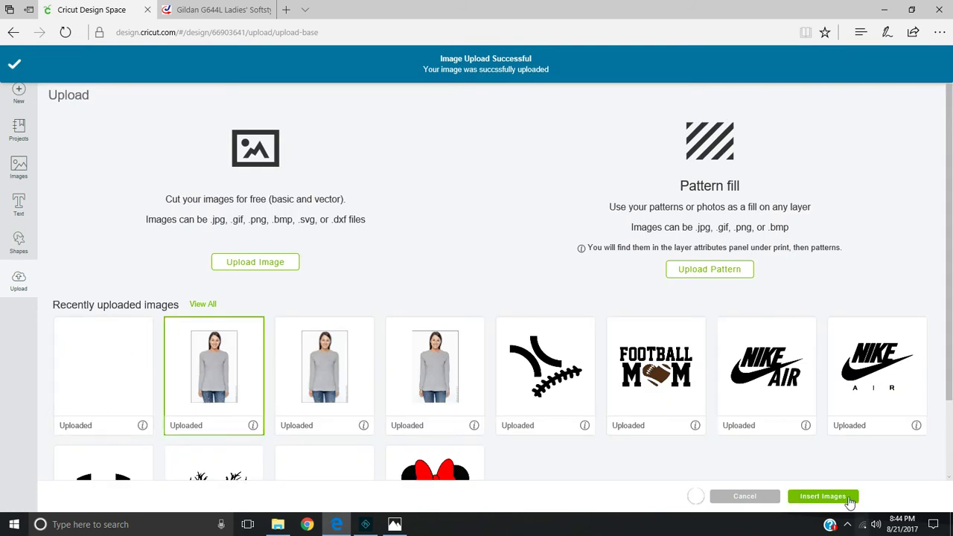
left_click(846, 501)
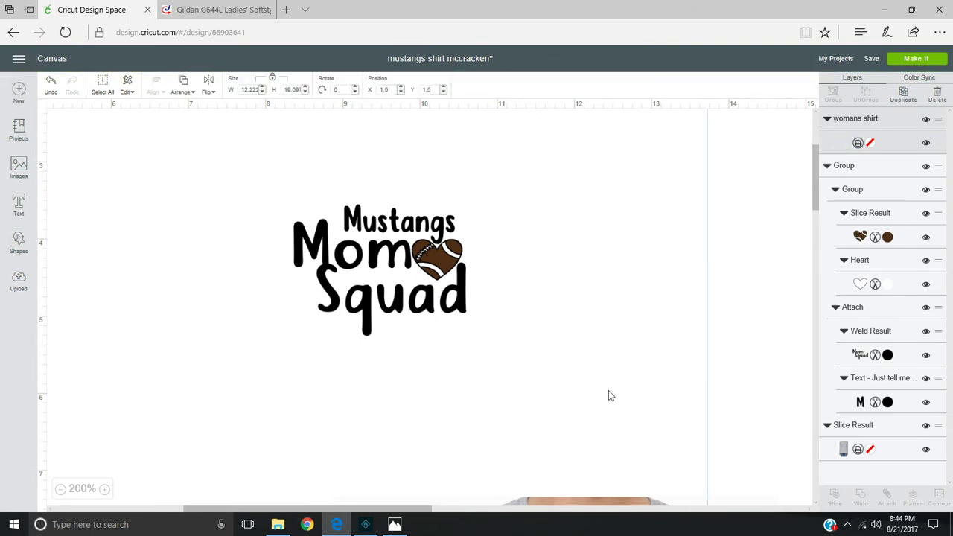
left_click_drag(342, 294, 566, 366)
scroll(649, 390, "down", 10)
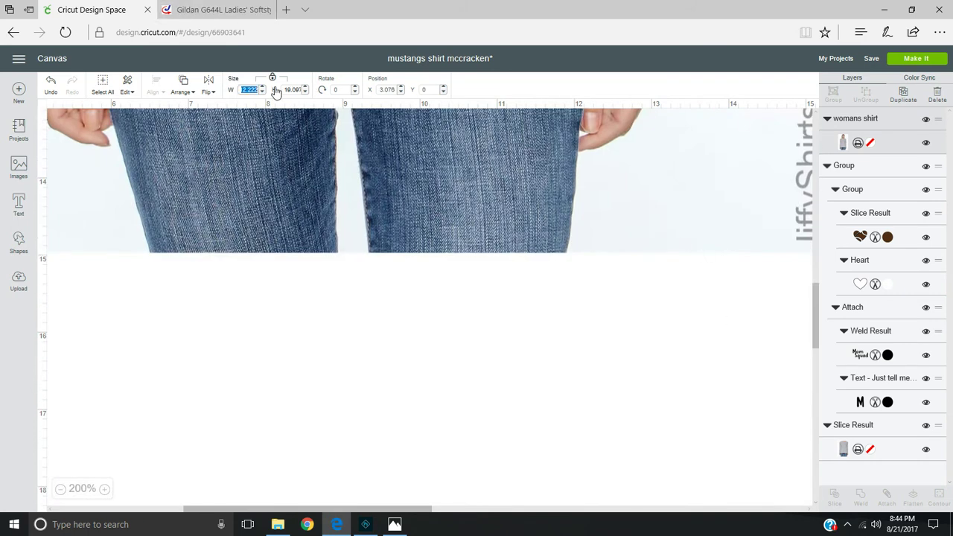
key("Return")
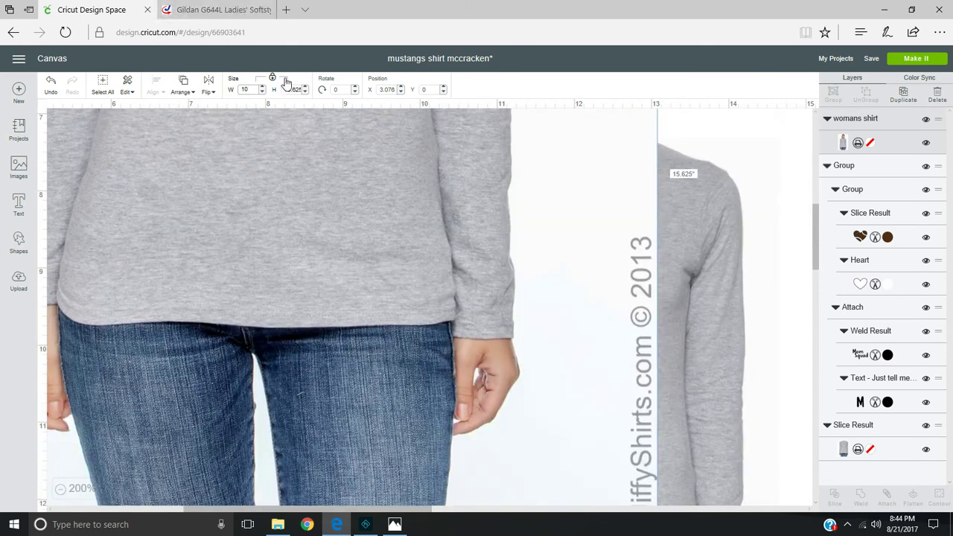
left_click(302, 88)
type("10")
key("Return")
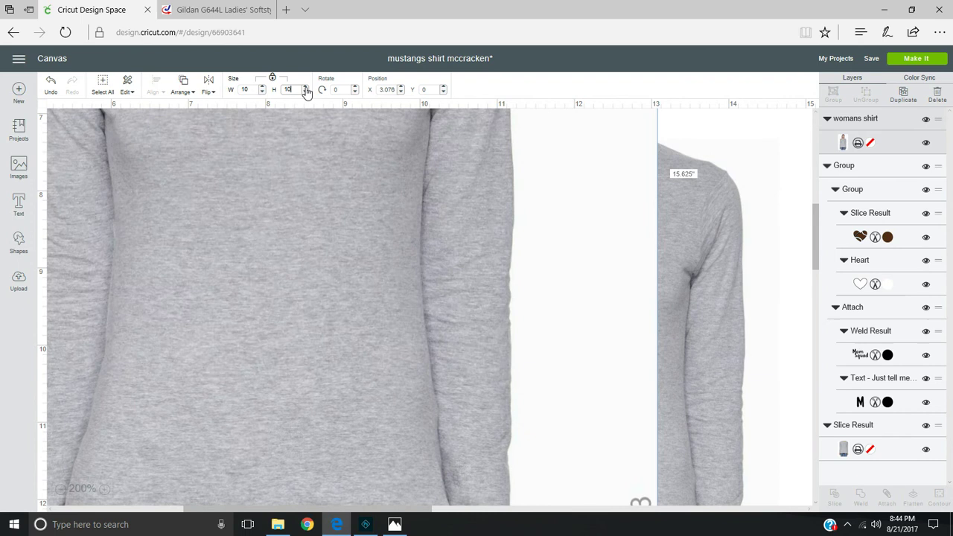
Resize the shirt to 3.893 × 6.083 in and place it left of the Mom Squad design
left_click_drag(184, 366, 354, 361)
scroll(574, 336, "down", 5)
scroll(500, 493, "down", 3)
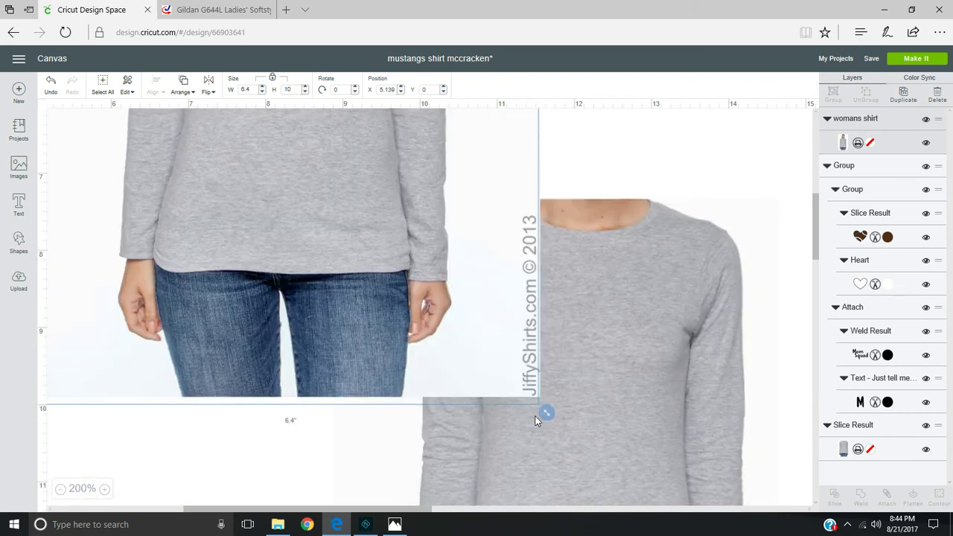
left_click_drag(544, 415, 354, 110)
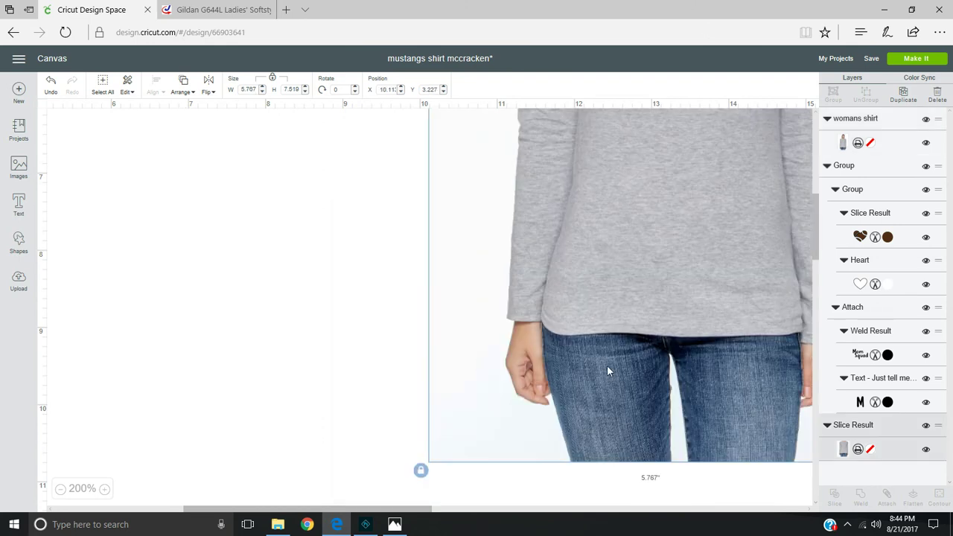
scroll(607, 370, "up", 5)
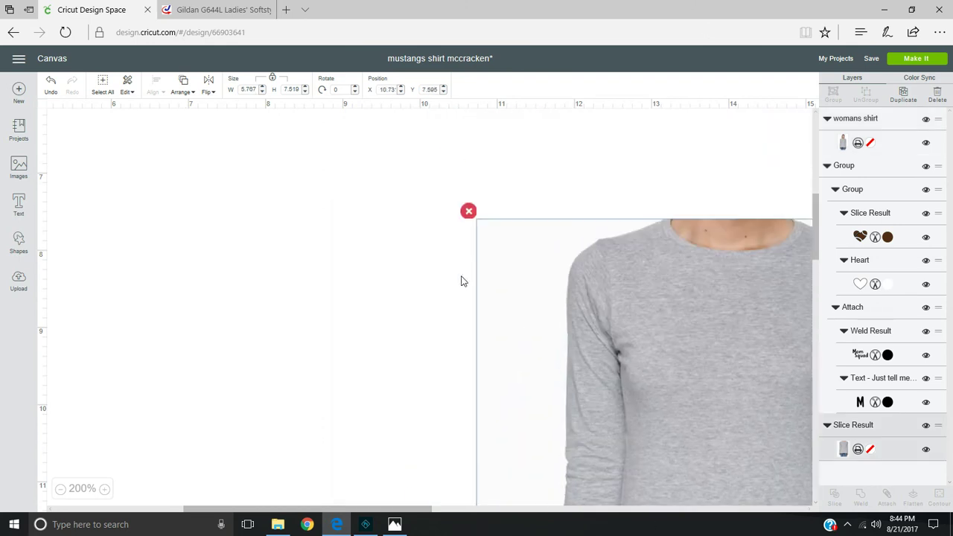
key("ctrl+z")
scroll(293, 347, "down", 1)
key("ctrl+z")
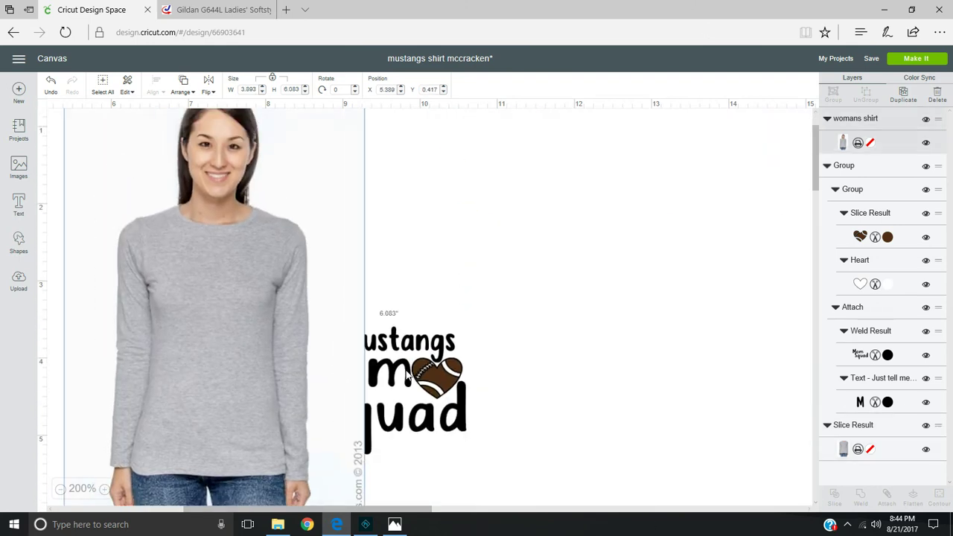
key("ctrl+z")
key("ctrl+z")
left_click_drag(228, 251, 260, 286)
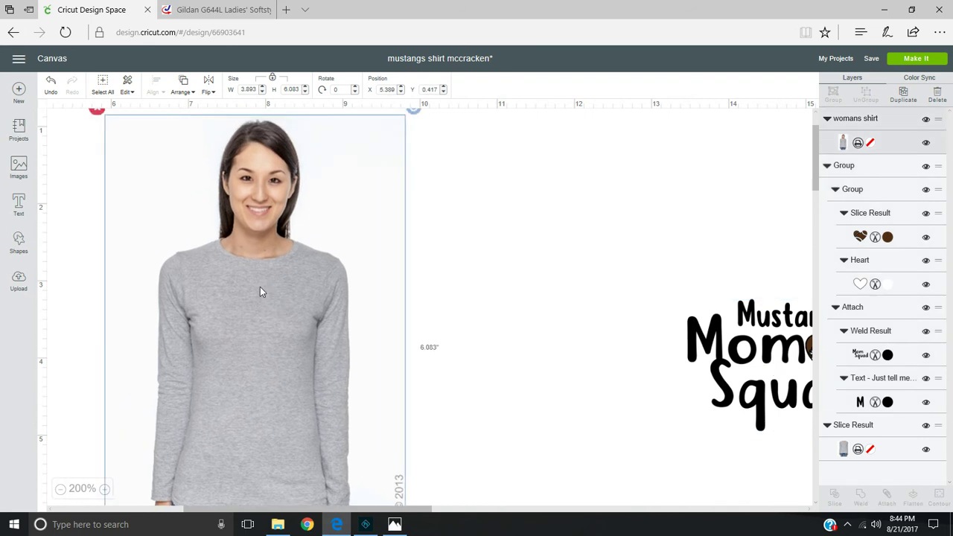
Add a square, unlock its proportions, and stretch it into a rectangle covering the model's head
left_click(20, 248)
left_click(61, 205)
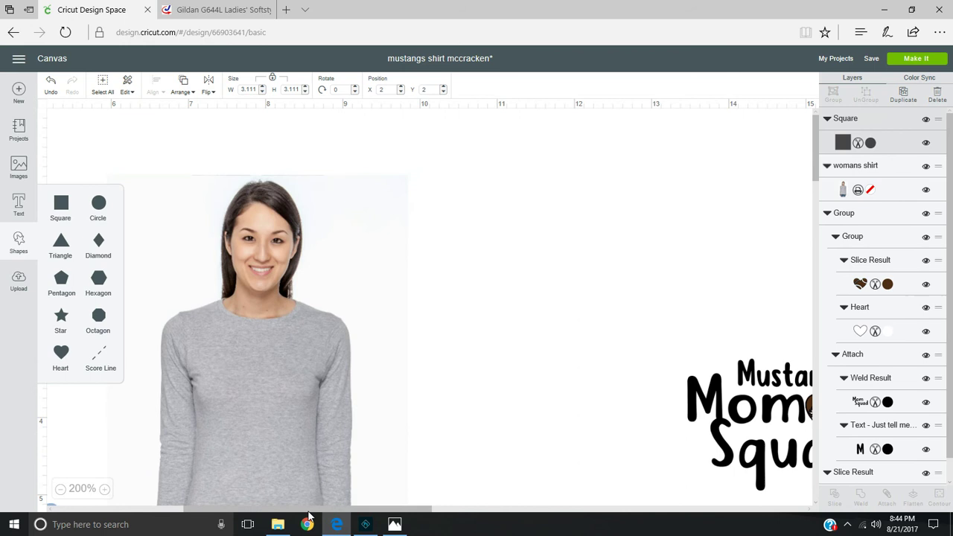
left_click_drag(334, 510, 204, 457)
left_click_drag(347, 321, 373, 278)
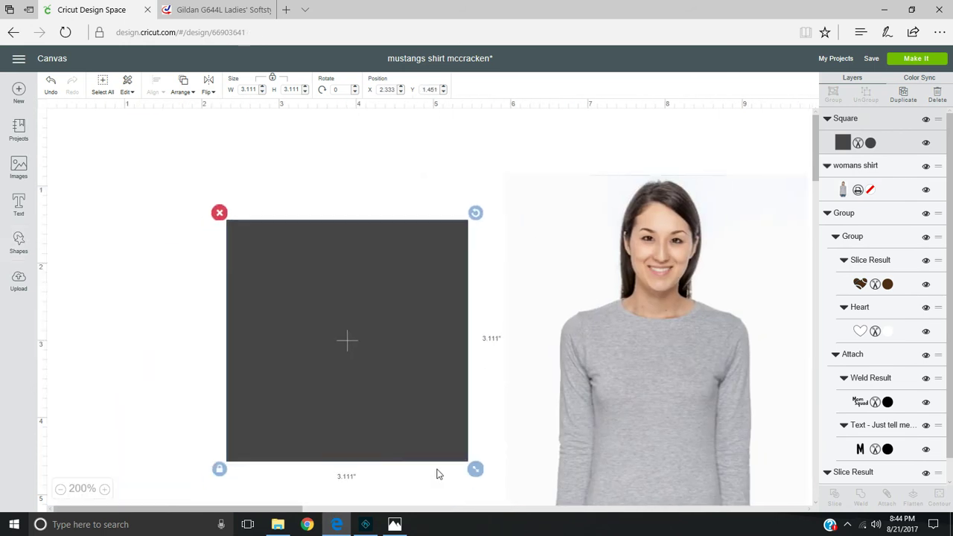
left_click(220, 469)
left_click_drag(475, 469, 607, 329)
left_click_drag(518, 289, 763, 246)
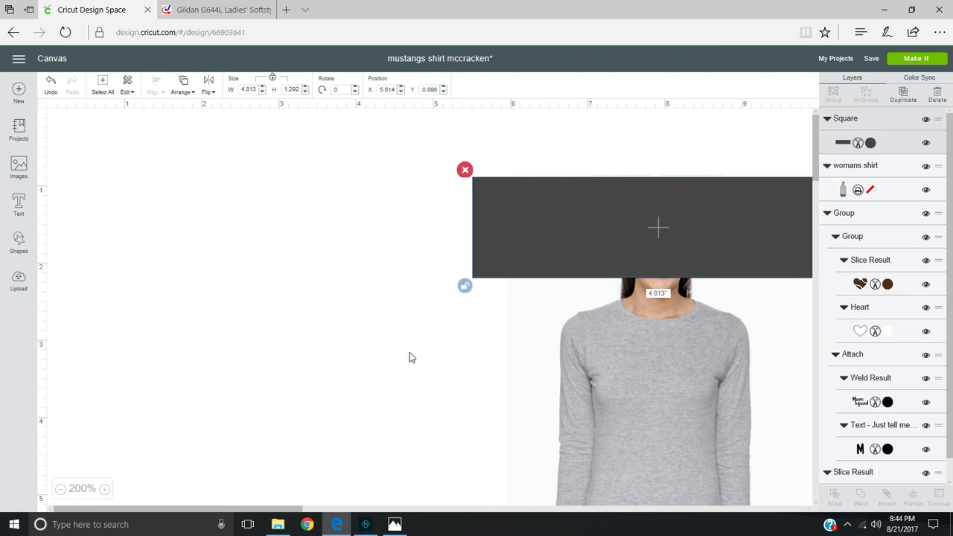
left_click_drag(238, 509, 351, 491)
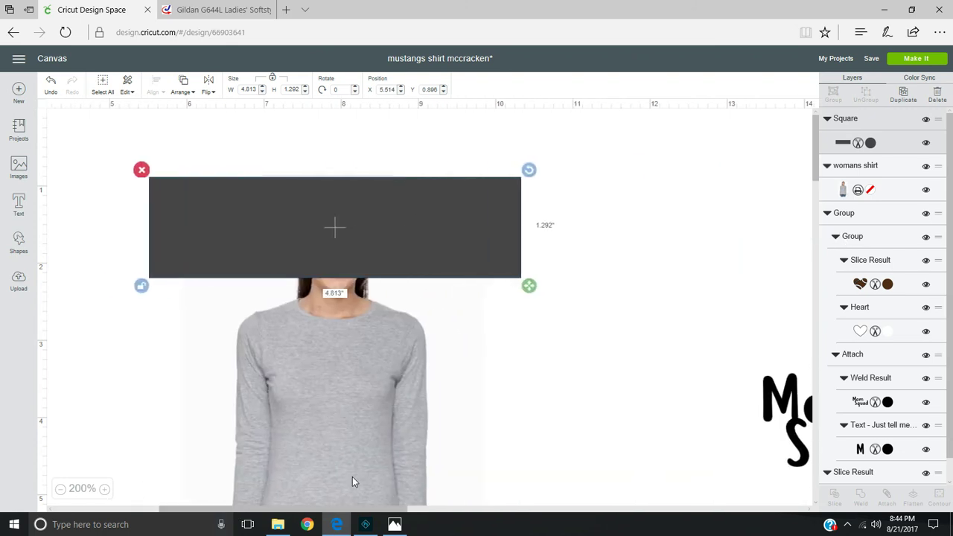
left_click_drag(530, 292, 529, 321)
left_click_drag(482, 265, 483, 253)
Slice the shirt photo with the rectangle and delete the dark rectangle piece
left_click_drag(517, 324, 365, 226)
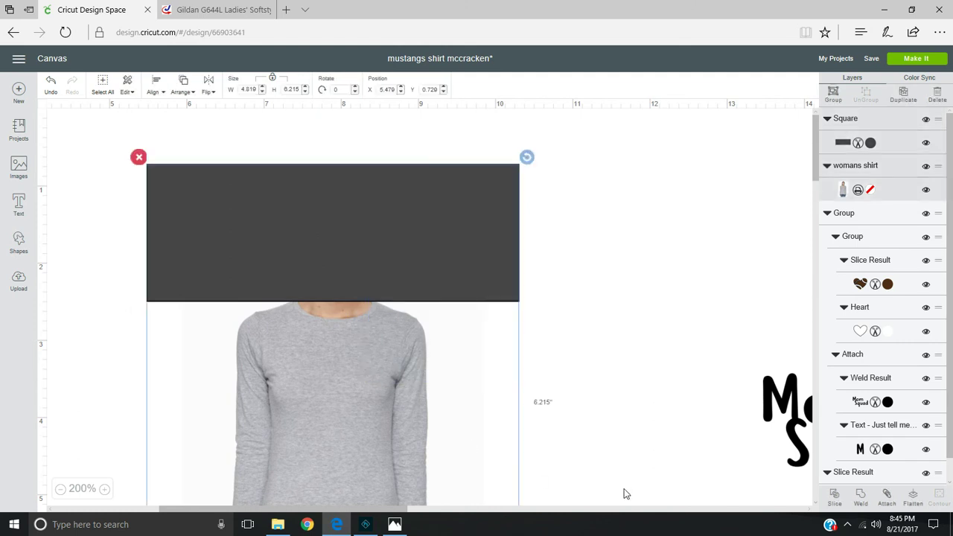
right_click(444, 307)
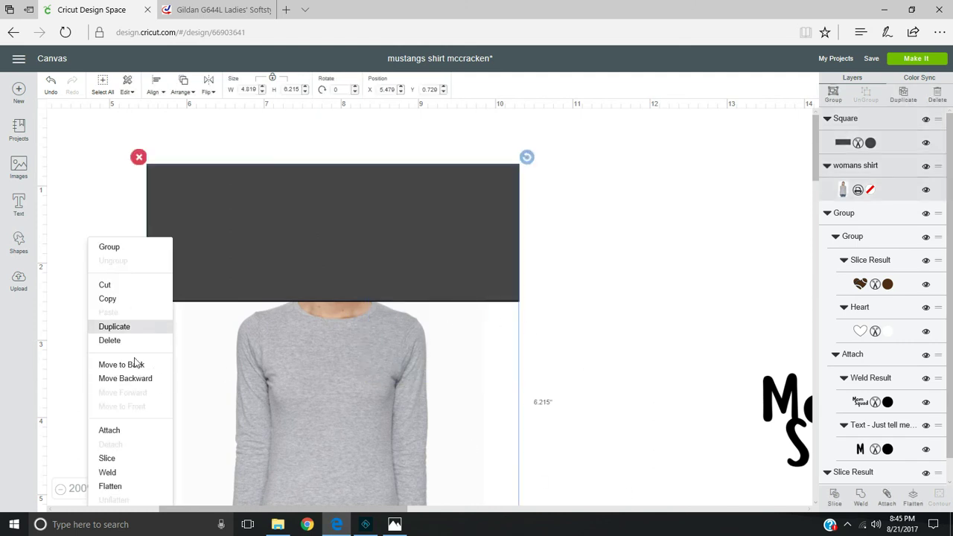
left_click(127, 459)
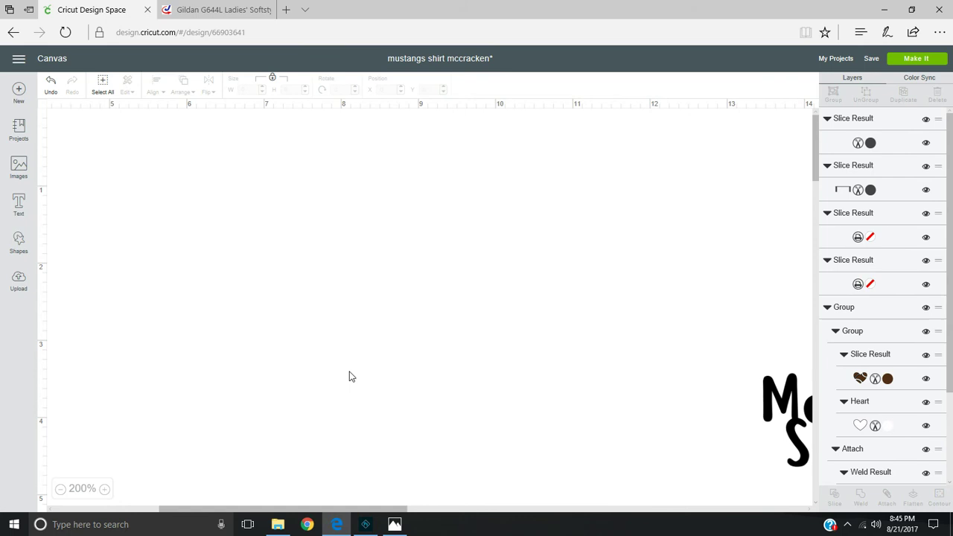
left_click_drag(278, 127, 310, 228)
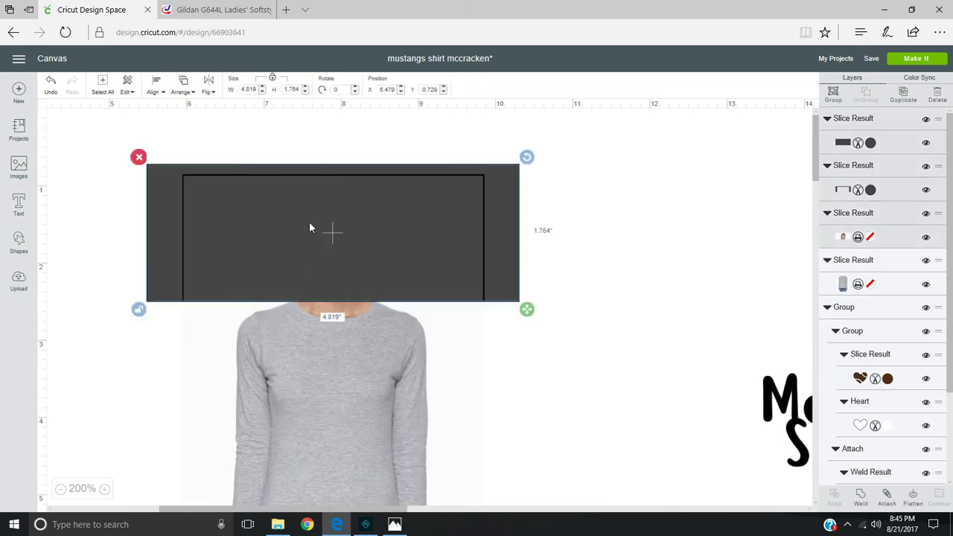
right_click(378, 207)
left_click(84, 311)
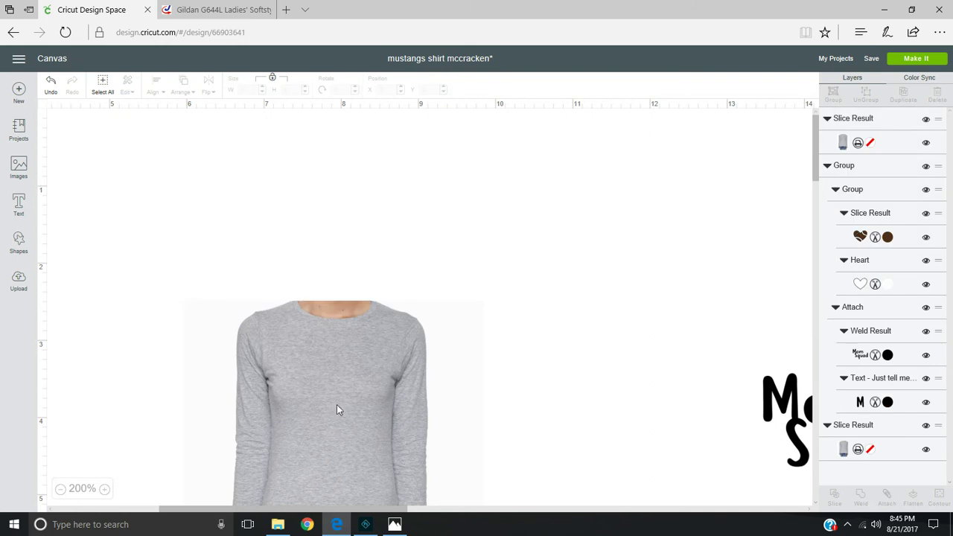
Move the headless shirt photo up and delete the leftover duplicate slice piece
left_click_drag(391, 294, 382, 190)
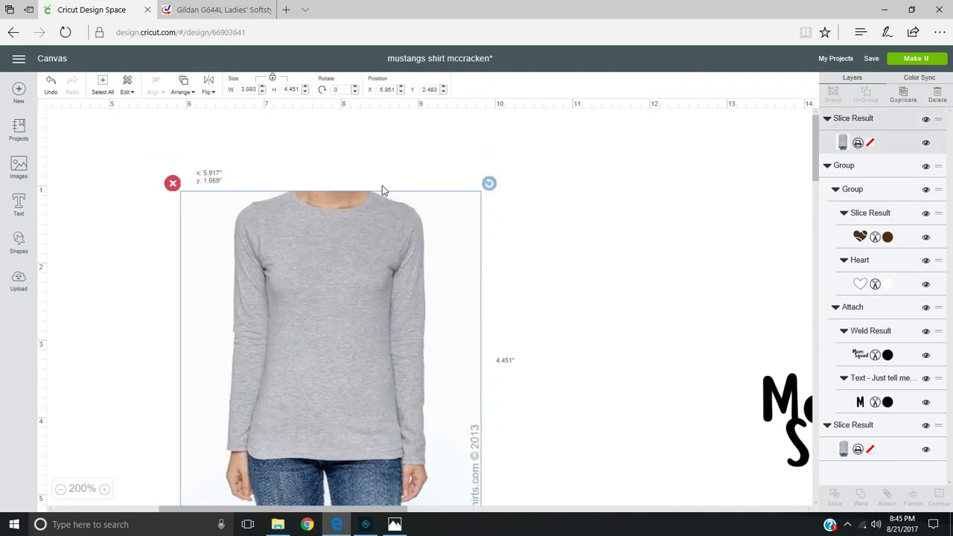
left_click_drag(409, 391, 392, 320)
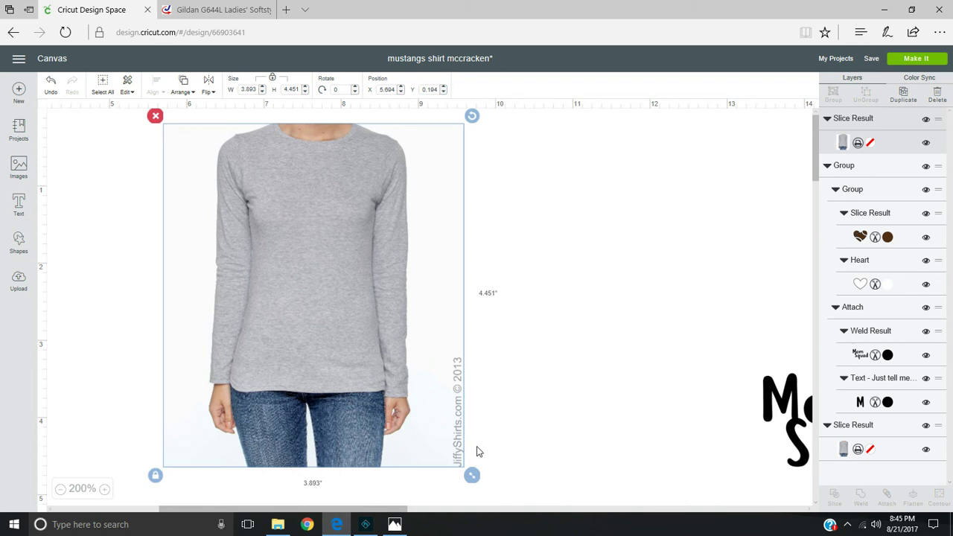
left_click(154, 116)
Shrink the shirt to 5.08 × 6.623 in and place the Mustangs Mom Squad design on its chest
scroll(517, 344, "down", 3)
left_click_drag(335, 510, 458, 526)
left_click(428, 477)
scroll(398, 350, "down", 5)
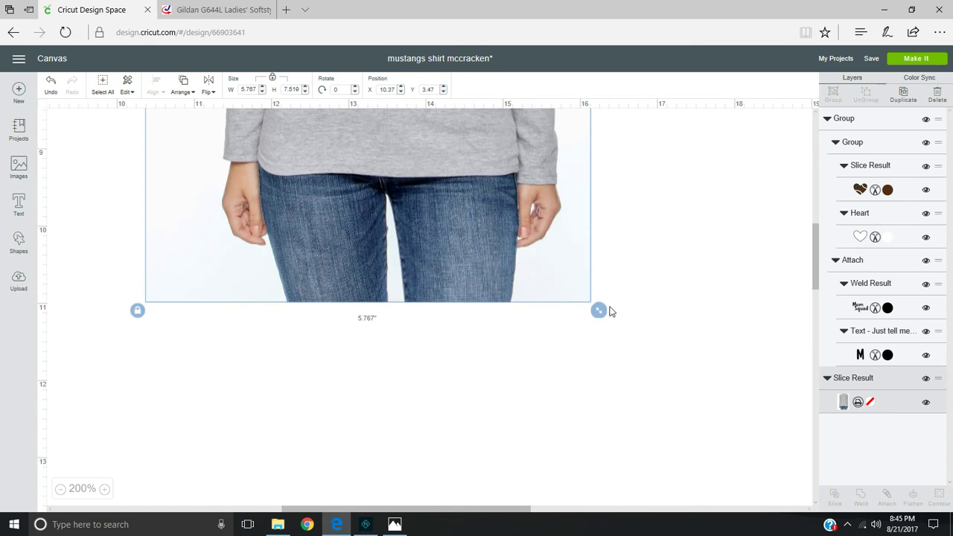
left_click_drag(605, 312, 546, 248)
scroll(566, 335, "up", 5)
left_click_drag(509, 184, 400, 295)
Resize the design to 2.043 × 1.559 in, centre it on the chest, and zoom to 175%
left_click_drag(457, 378, 445, 365)
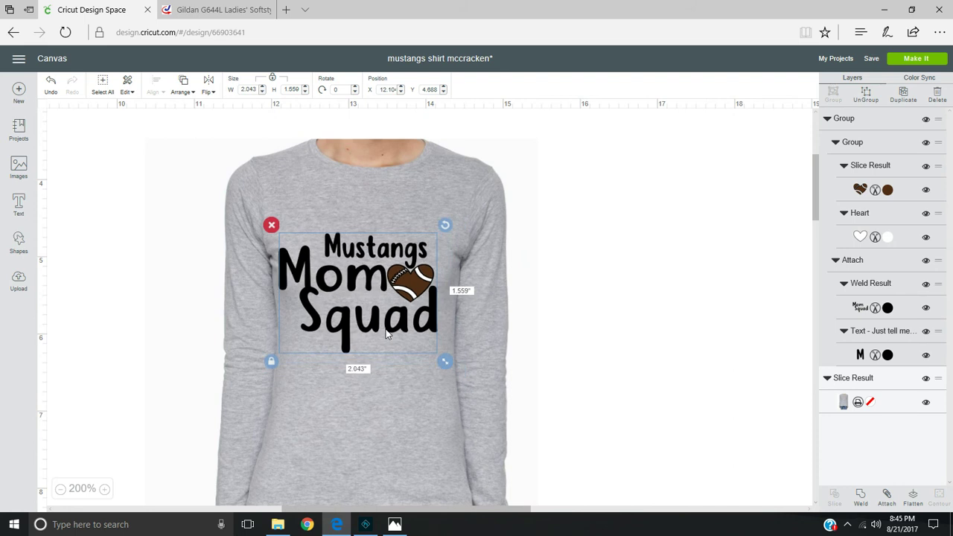
left_click_drag(389, 335, 398, 337)
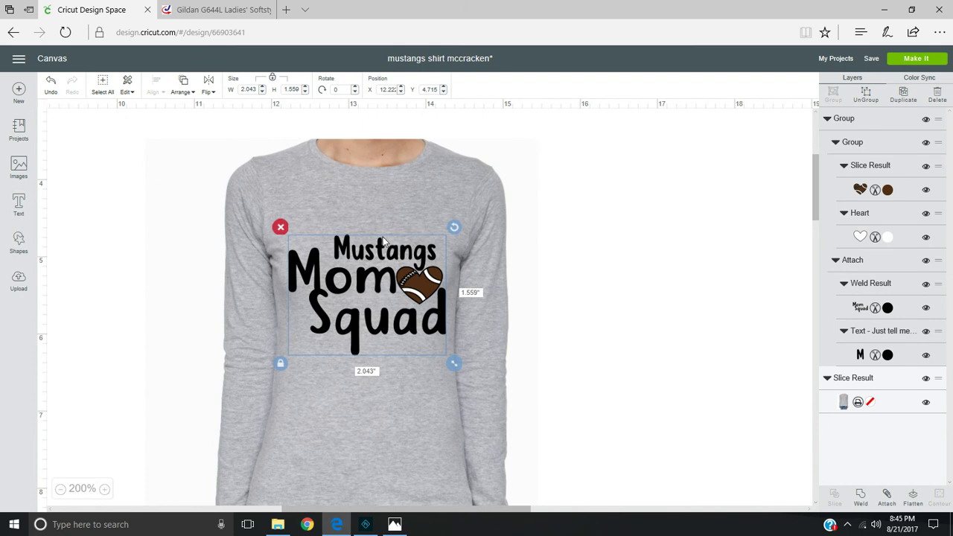
scroll(593, 266, "down", 5)
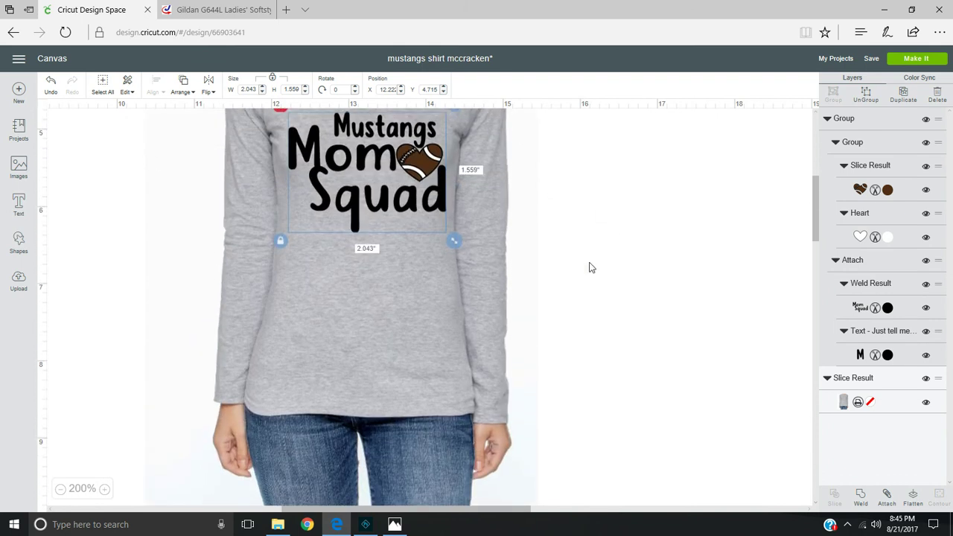
left_click(60, 489)
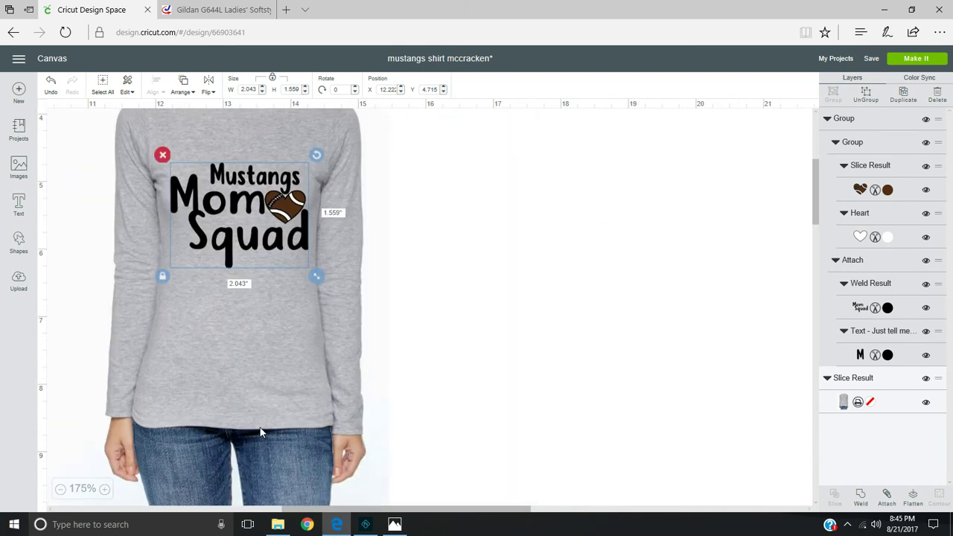
left_click_drag(345, 509, 307, 509)
scroll(363, 461, "down", 2)
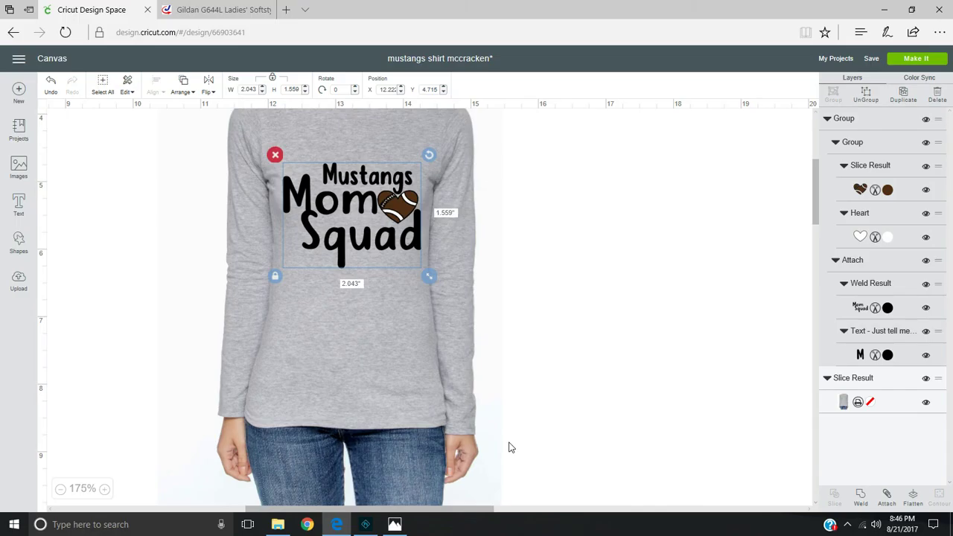
Launch Paint from Windows search, then bring the Cricut canvas back in front
left_click(101, 524)
type("pain")
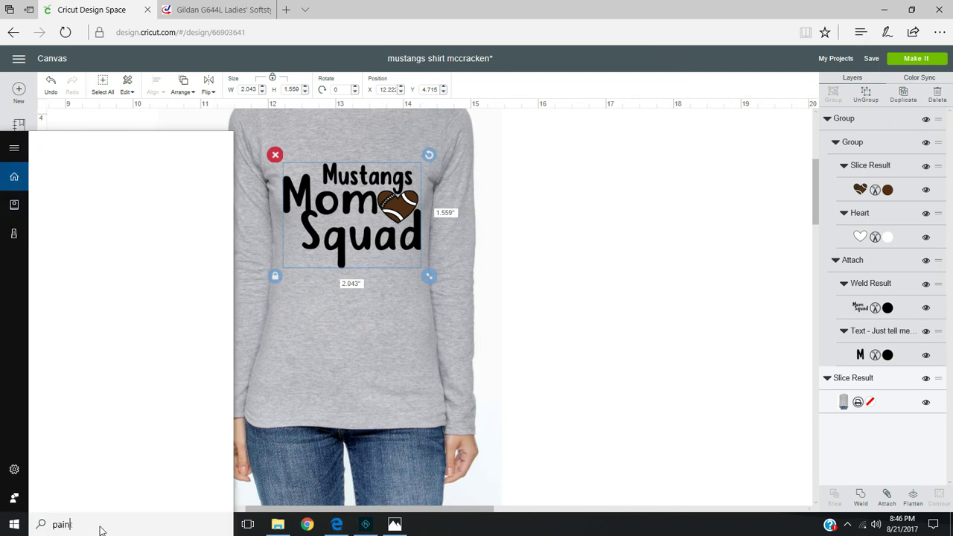
type("t")
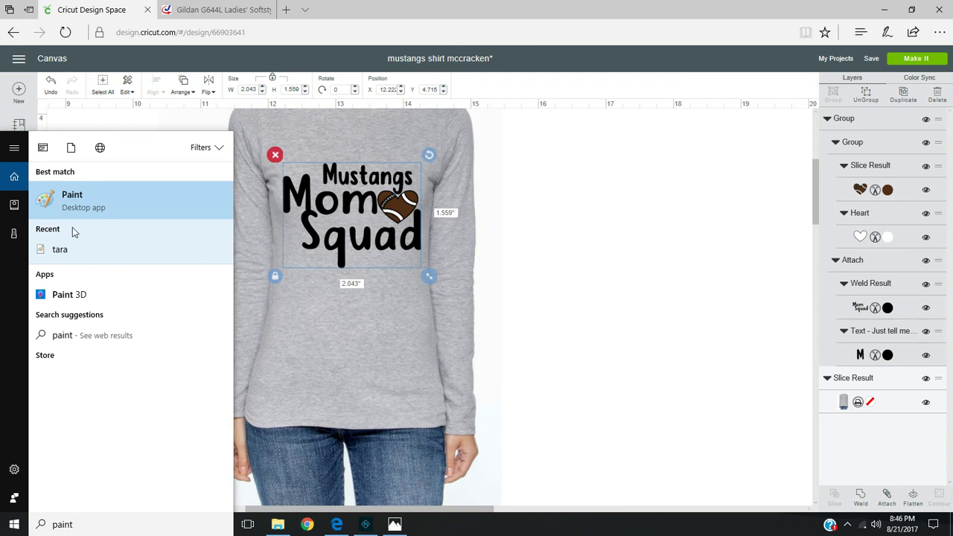
left_click(86, 205)
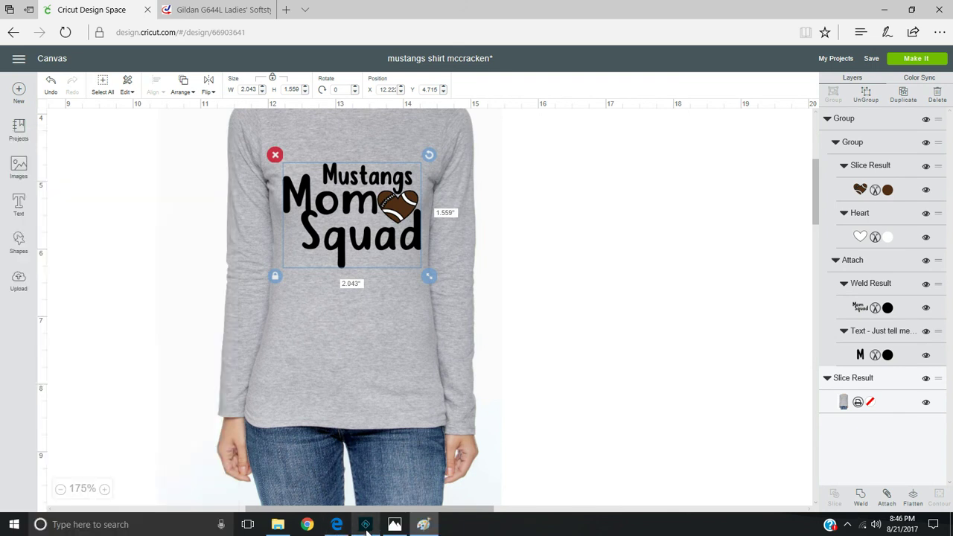
mouse_move(370, 528)
left_click(789, 64)
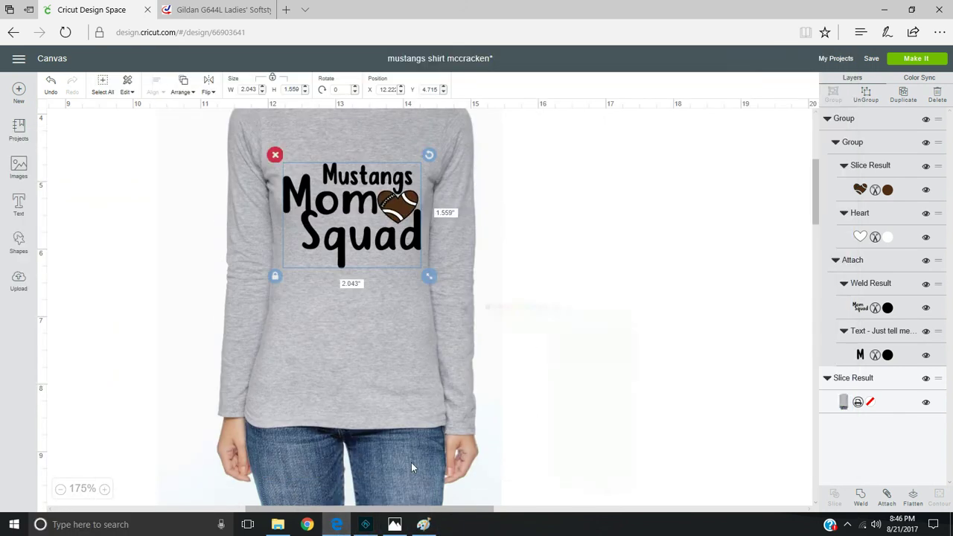
Open Screenshot (35) from the Pictures Library in Photoshop Express
left_click(365, 524)
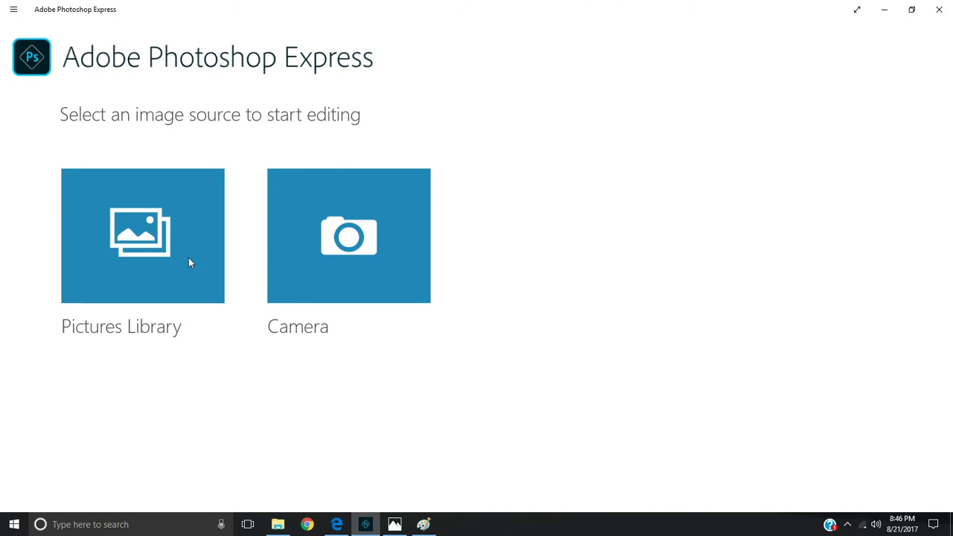
left_click(221, 283)
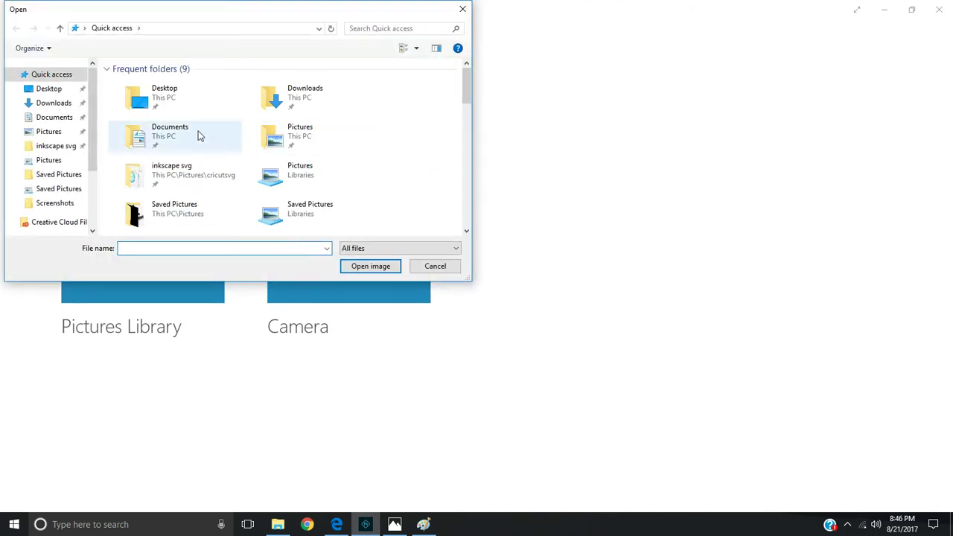
scroll(174, 171, "down", 3)
double_click(182, 157)
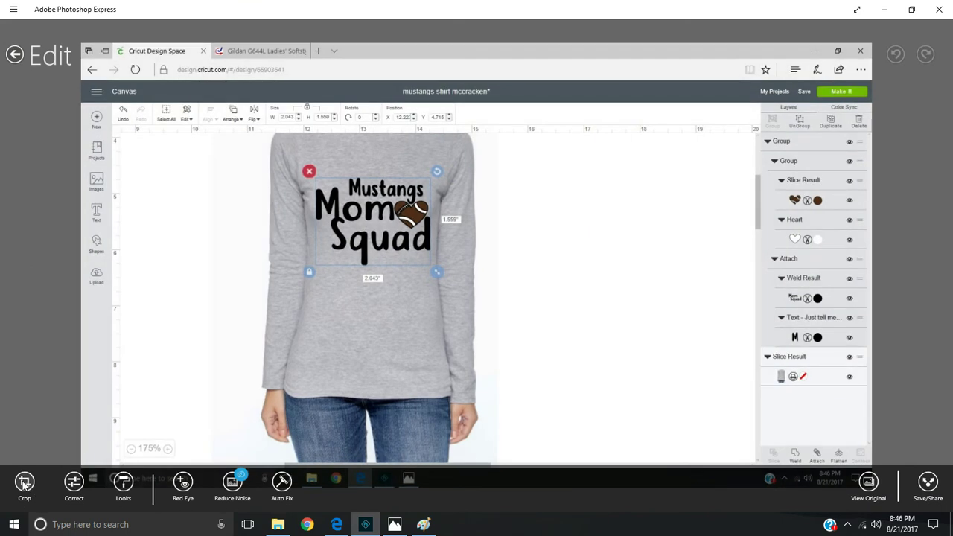
Crop the screenshot down to just the shirt with the design
left_click(24, 483)
left_click_drag(171, 437, 297, 422)
left_click_drag(302, 90, 303, 160)
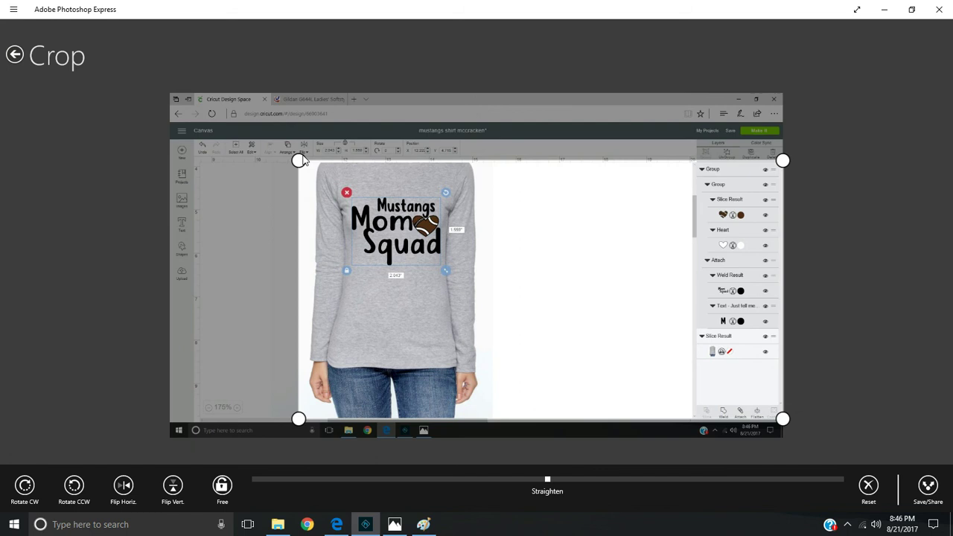
left_click_drag(791, 426, 488, 415)
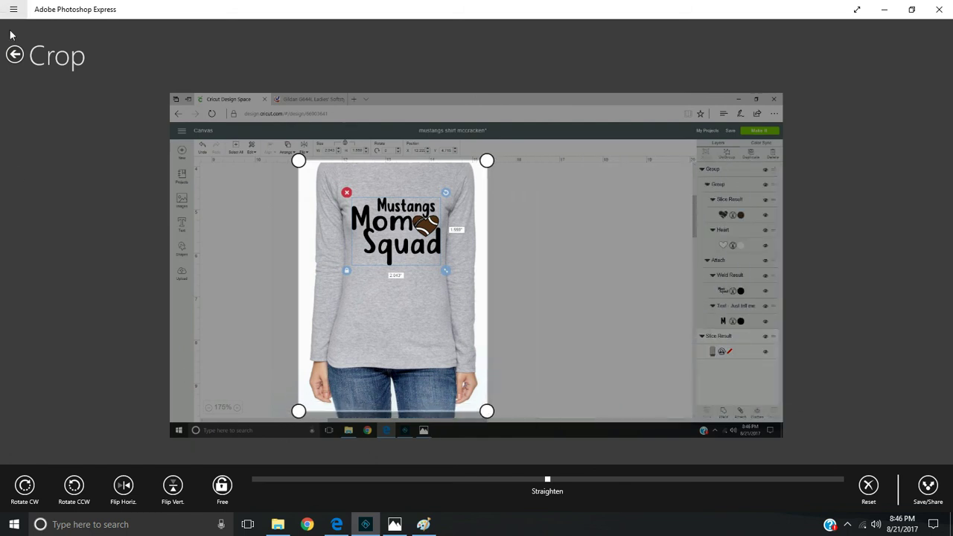
left_click(15, 54)
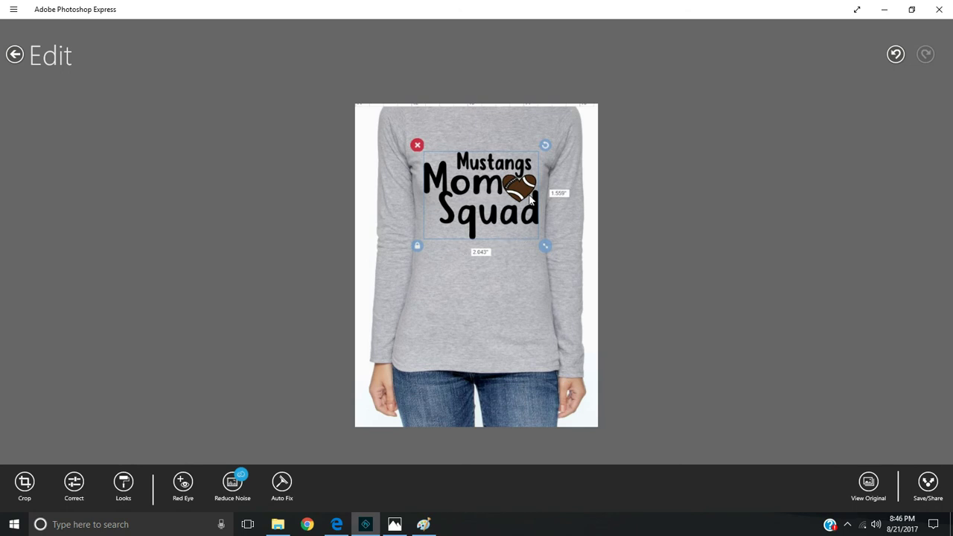
Deselect the Mom Squad design in Cricut and close the previous Photoshop Express edit without saving
left_click(337, 524)
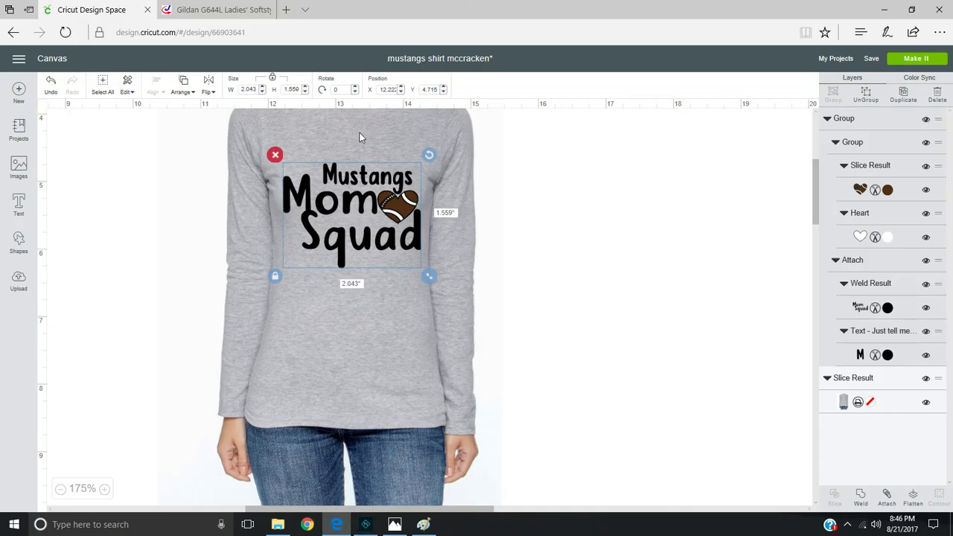
left_click(790, 289)
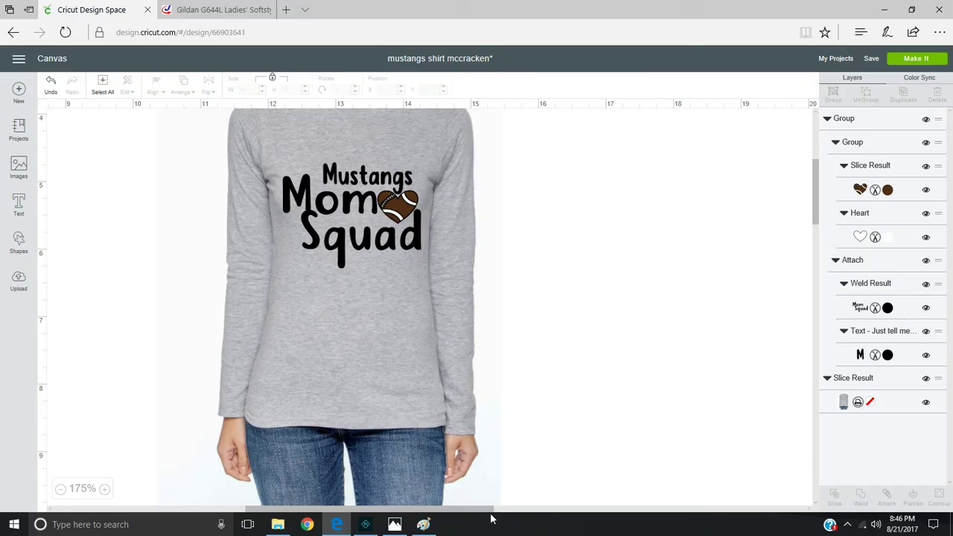
left_click(366, 524)
left_click(14, 56)
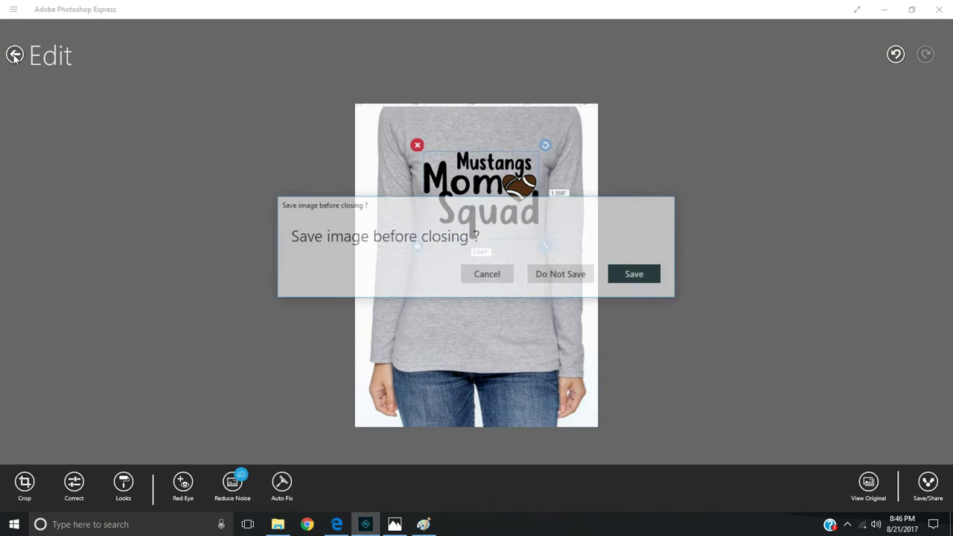
left_click(581, 275)
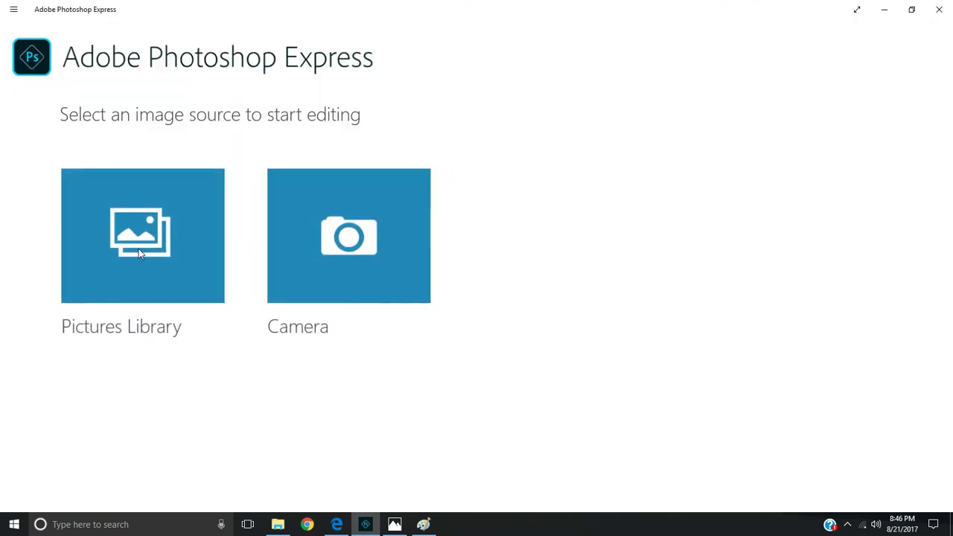
Open the latest screenshot and crop it tightly around the grey shirt mockup
left_click(193, 196)
scroll(191, 198, "down", 3)
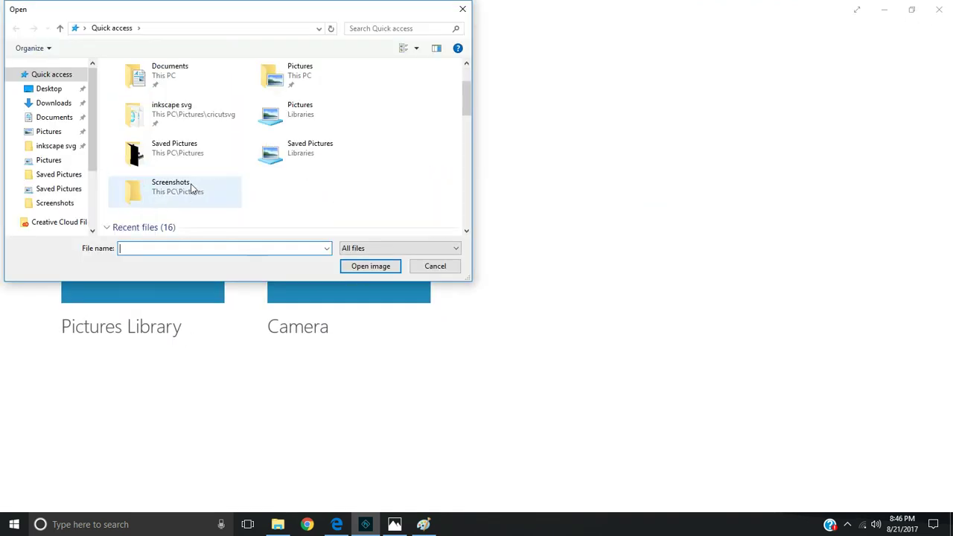
double_click(185, 197)
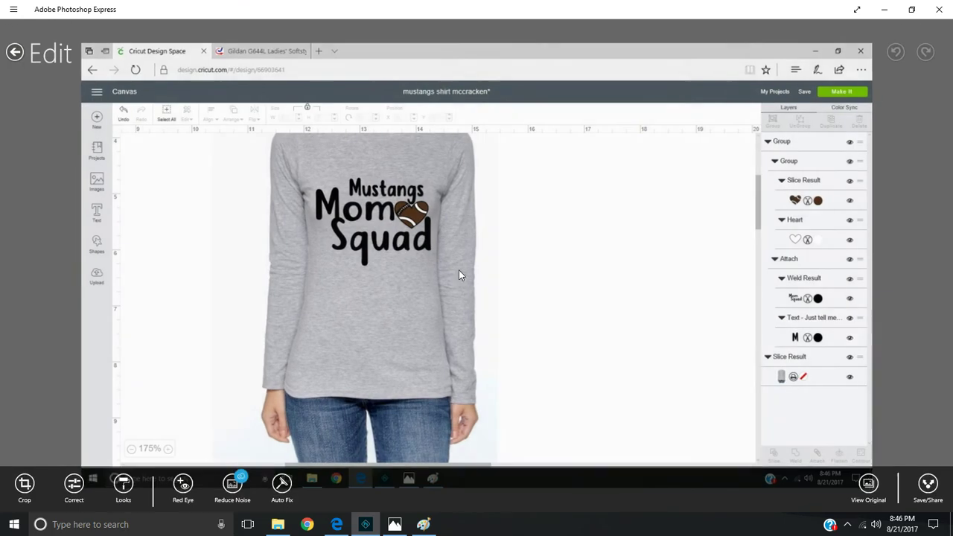
left_click(25, 482)
left_click_drag(170, 439, 274, 415)
left_click_drag(270, 105, 292, 175)
left_click_drag(782, 415, 487, 409)
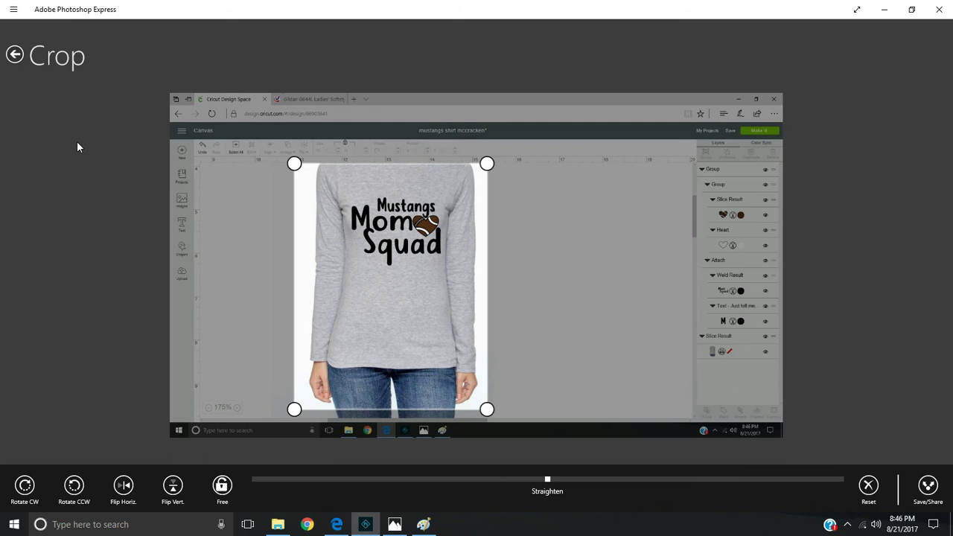
left_click(17, 55)
Save the cropped shirt mockup image to the device
left_click(550, 349)
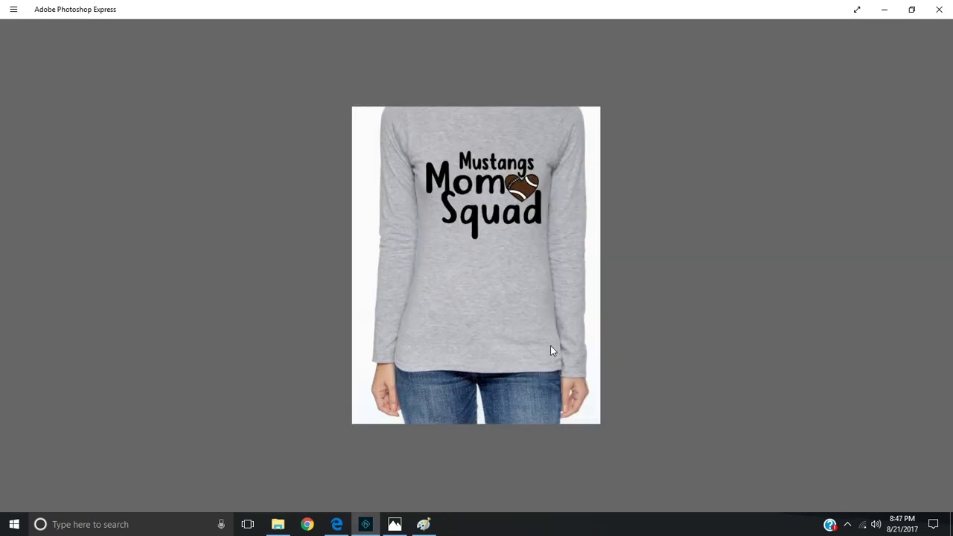
left_click(573, 326)
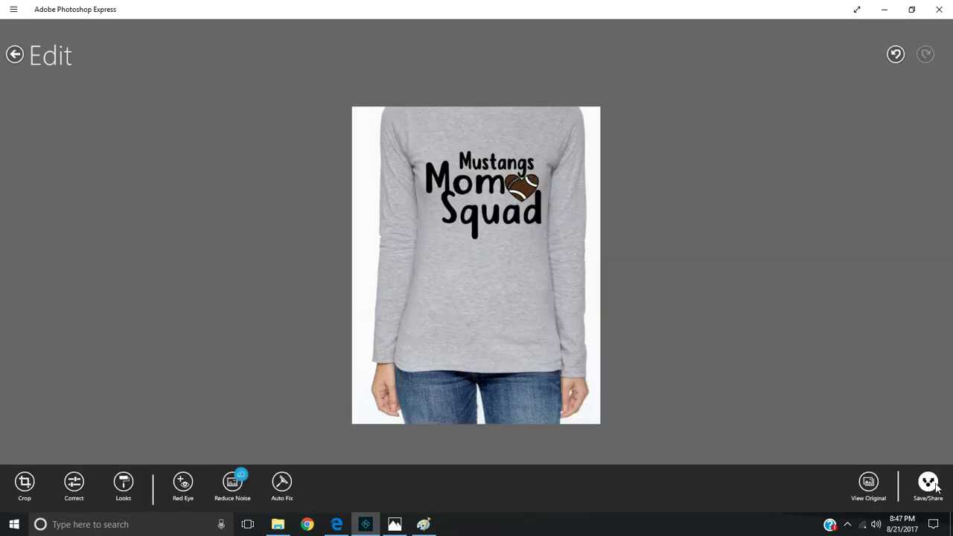
left_click(930, 484)
left_click(873, 454)
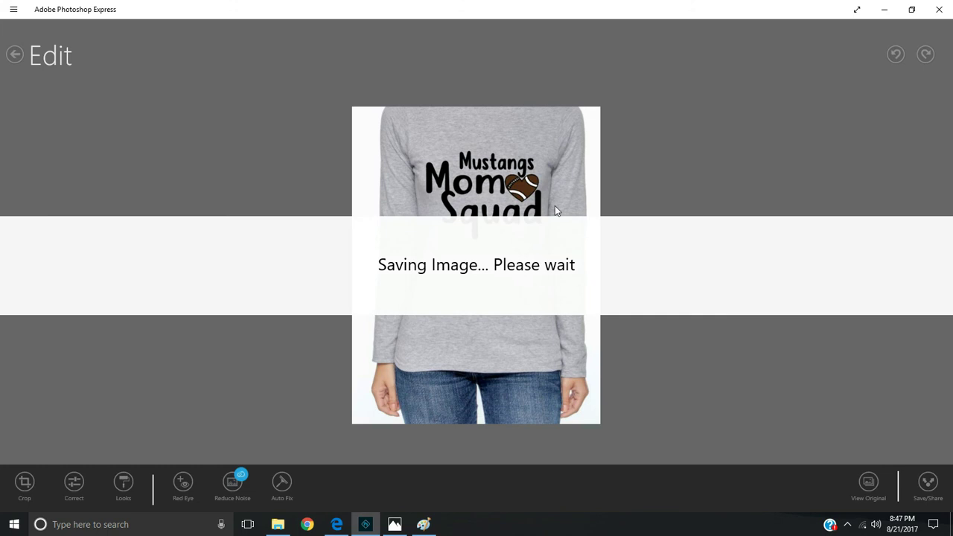
left_click(461, 10)
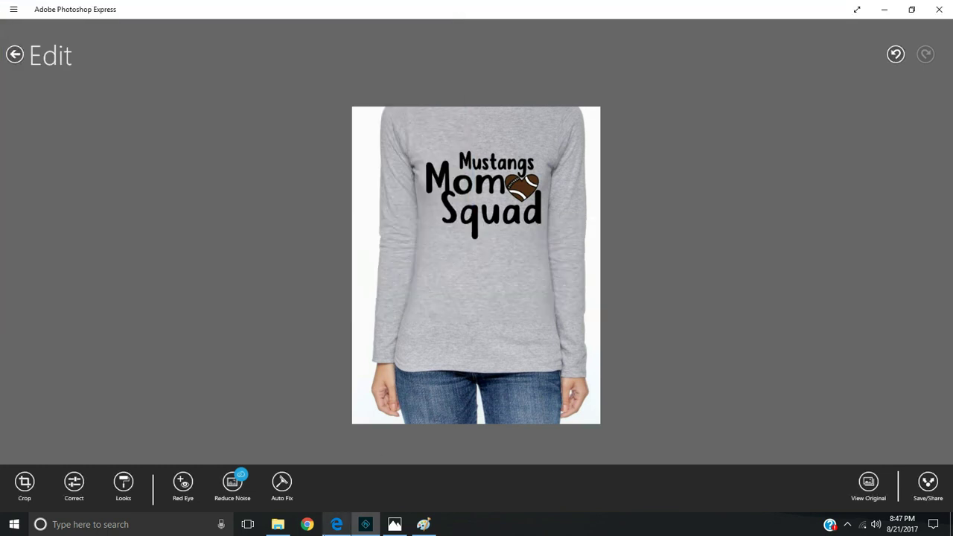
In Paint, paste the latest screenshot from Quick access recent files onto the canvas
left_click(423, 524)
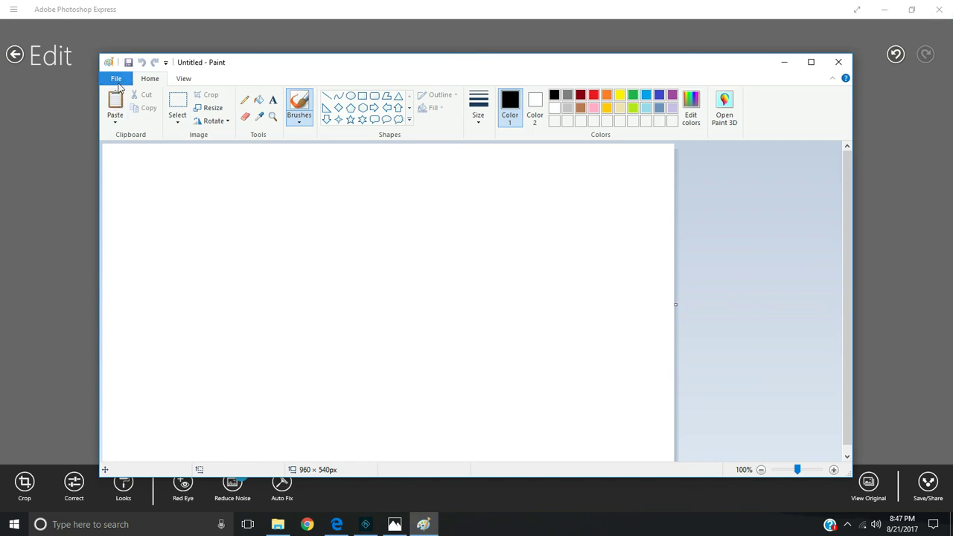
left_click(116, 122)
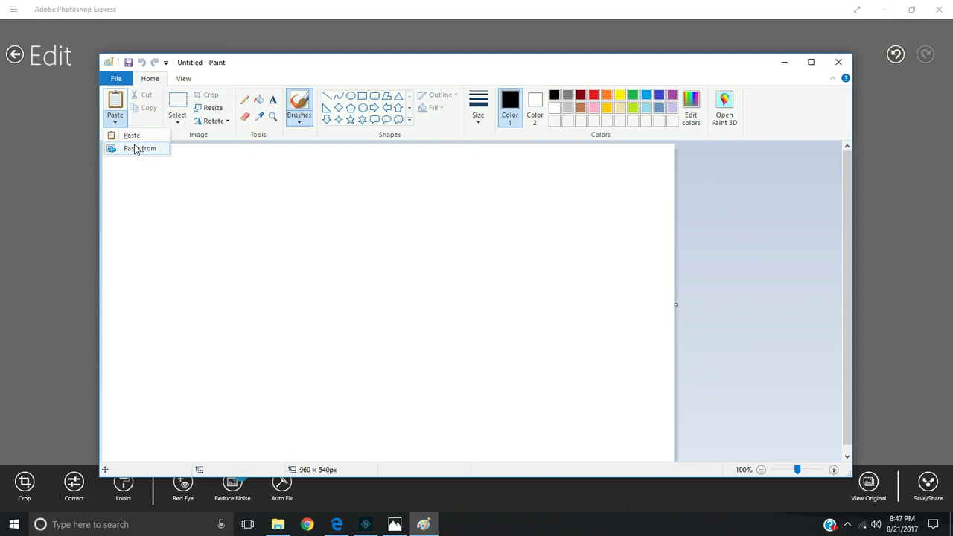
left_click(134, 150)
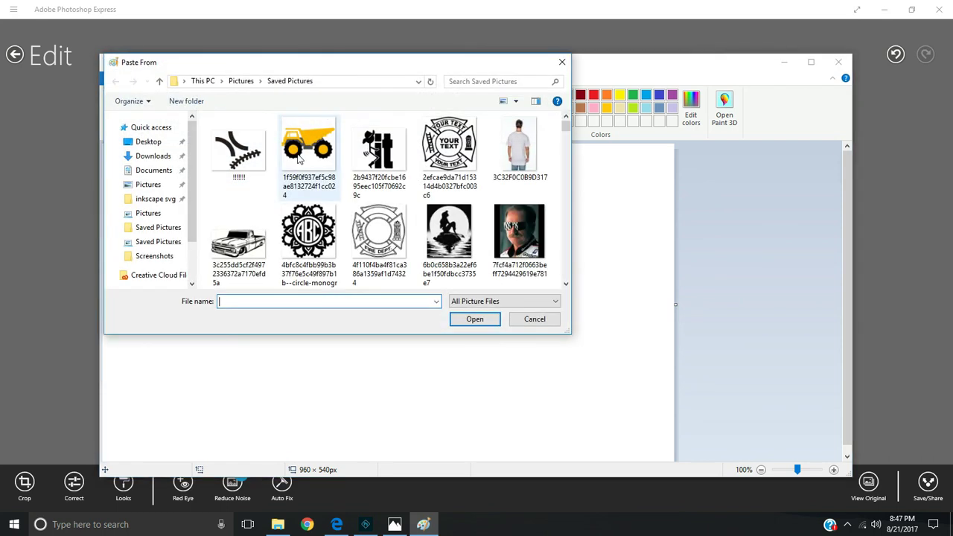
left_click(155, 230)
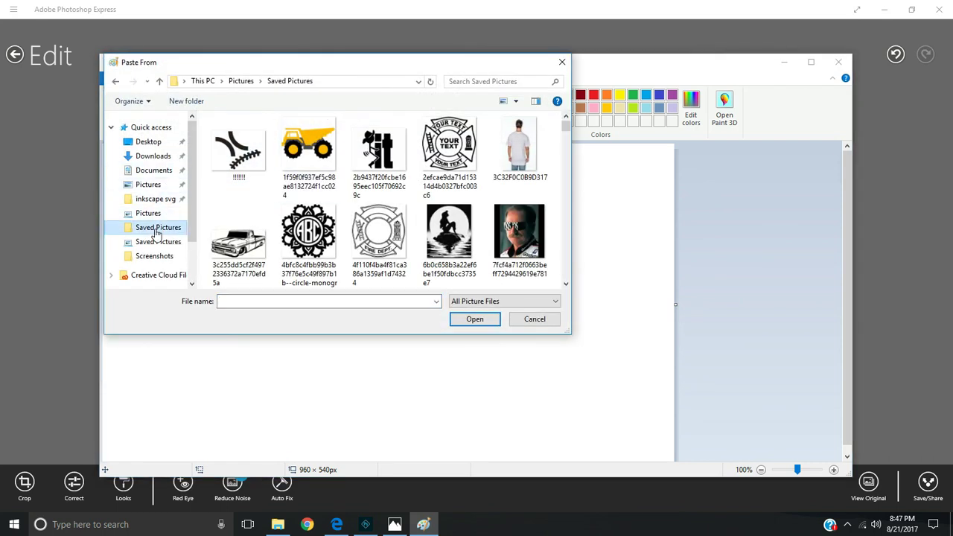
scroll(380, 194, "down", 1)
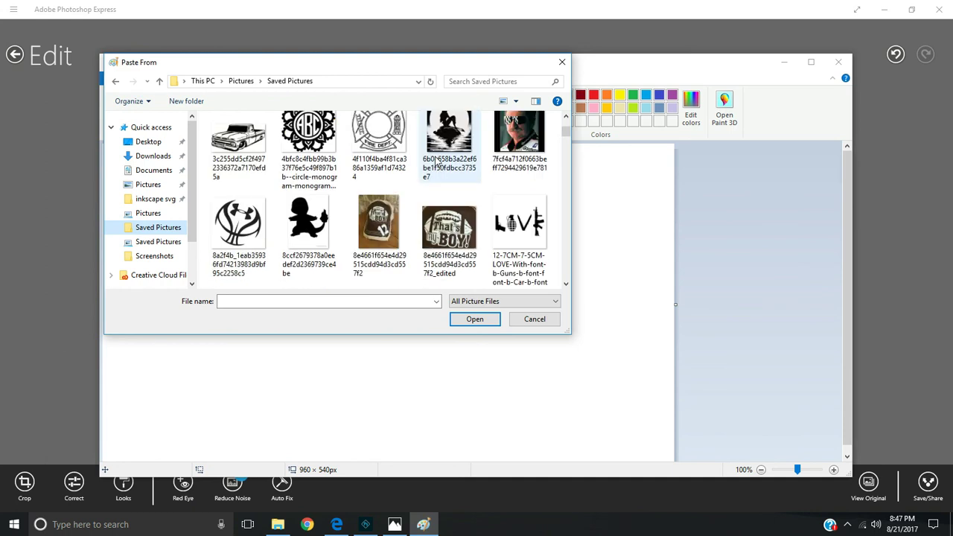
scroll(297, 186, "up", 1)
left_click(153, 130)
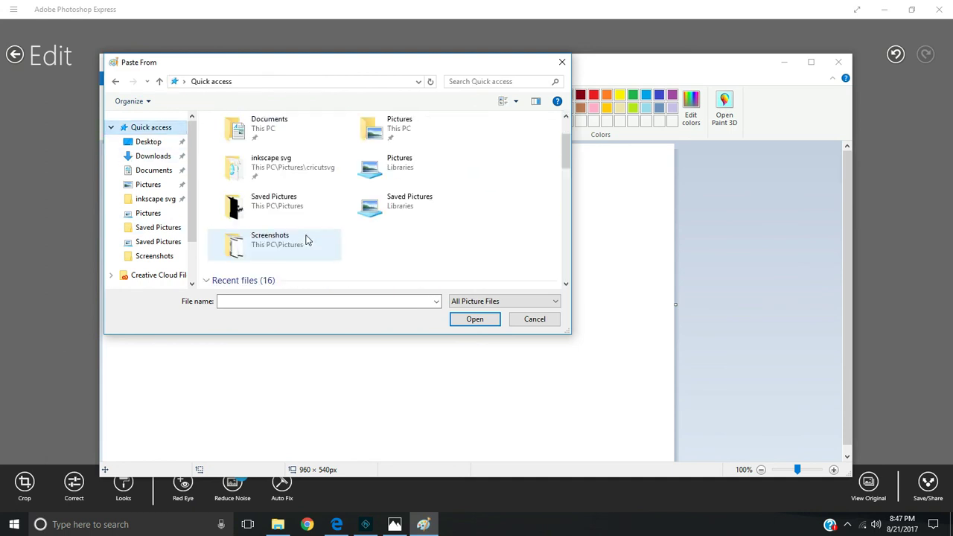
scroll(304, 240, "down", 3)
double_click(294, 207)
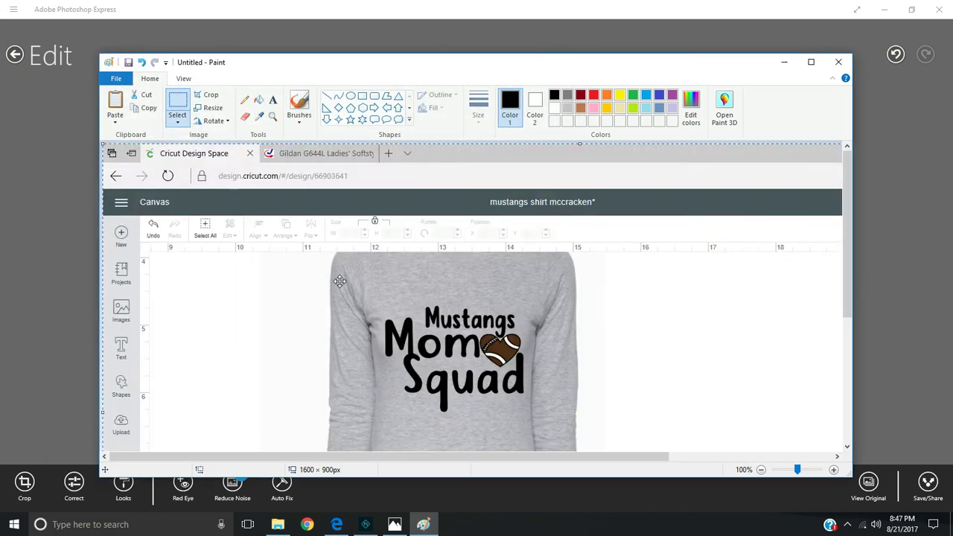
Deselect the pasted 1600 × 900 px capture and maximize the Paint window
scroll(284, 227, "down", 2)
scroll(284, 227, "up", 2)
left_click(177, 108)
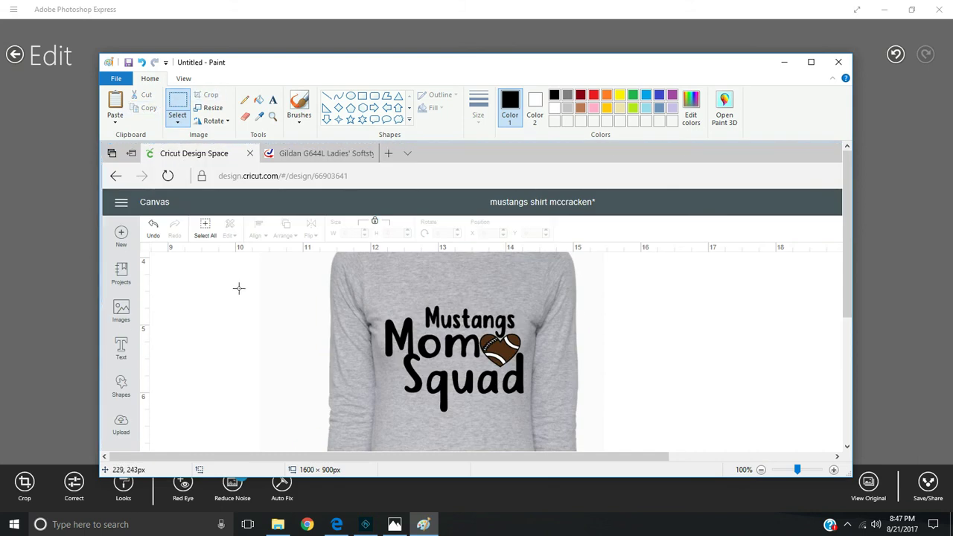
left_click(811, 62)
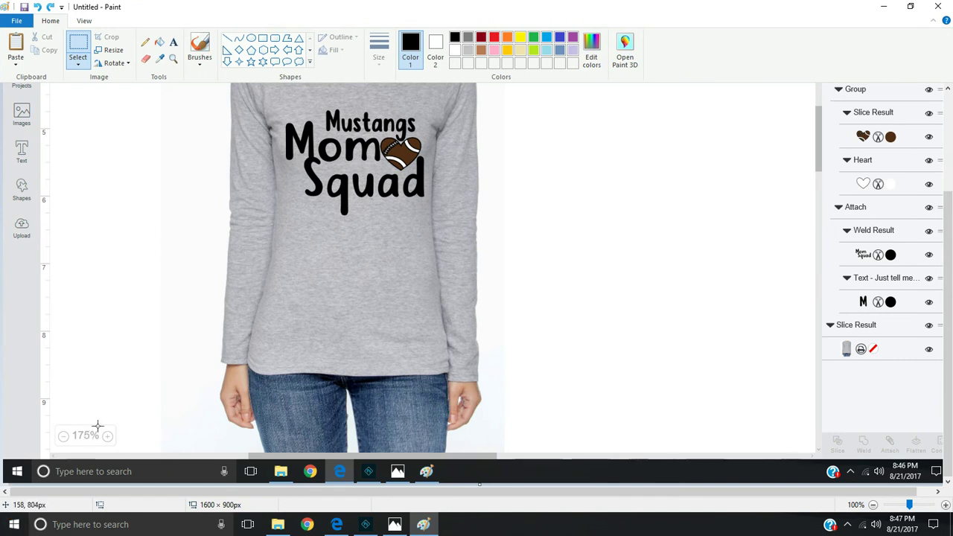
Select the gray shirt mockup region in the screenshot and copy it
left_click_drag(134, 424, 152, 429)
scroll(617, 305, "up", 2)
left_click_drag(612, 320, 597, 256)
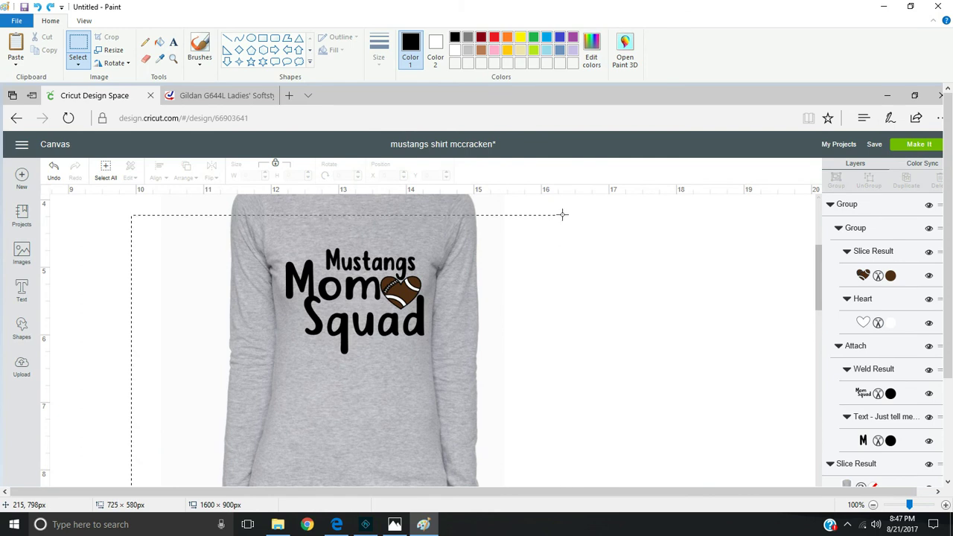
left_click_drag(562, 215, 562, 193)
mouse_move(451, 265)
left_mouse_down()
mouse_move(709, 301)
mouse_move(640, 194)
mouse_move(528, 316)
mouse_move(606, 310)
left_mouse_up()
scroll(528, 316, "down", 3)
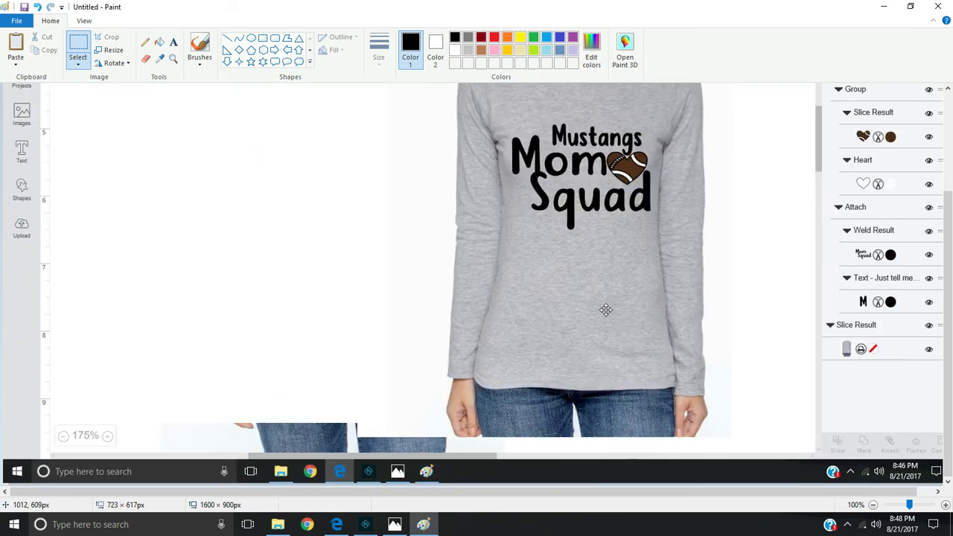
right_click(412, 234)
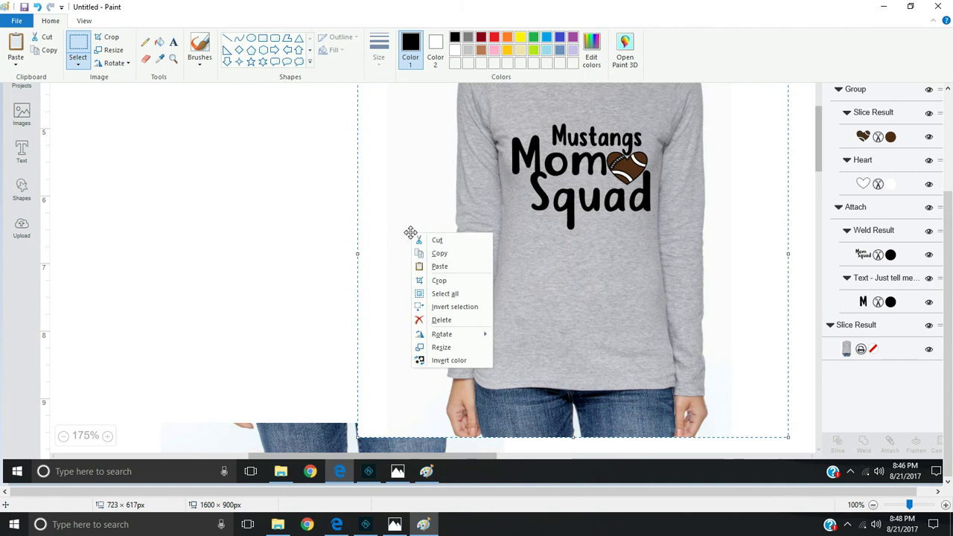
left_click(451, 255)
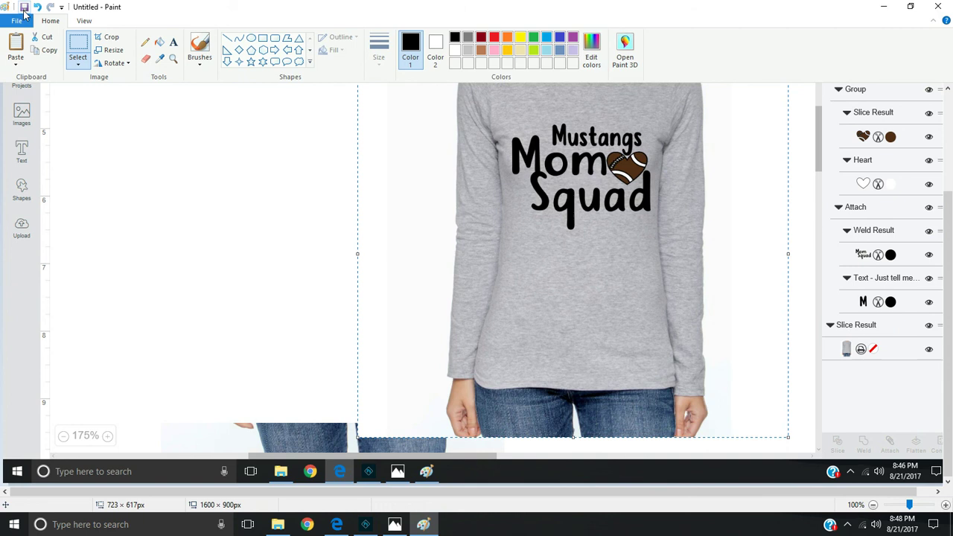
Start a new canvas without saving the screenshot, paste the shirt, shift it right, and save
left_click(18, 20)
left_click(94, 112)
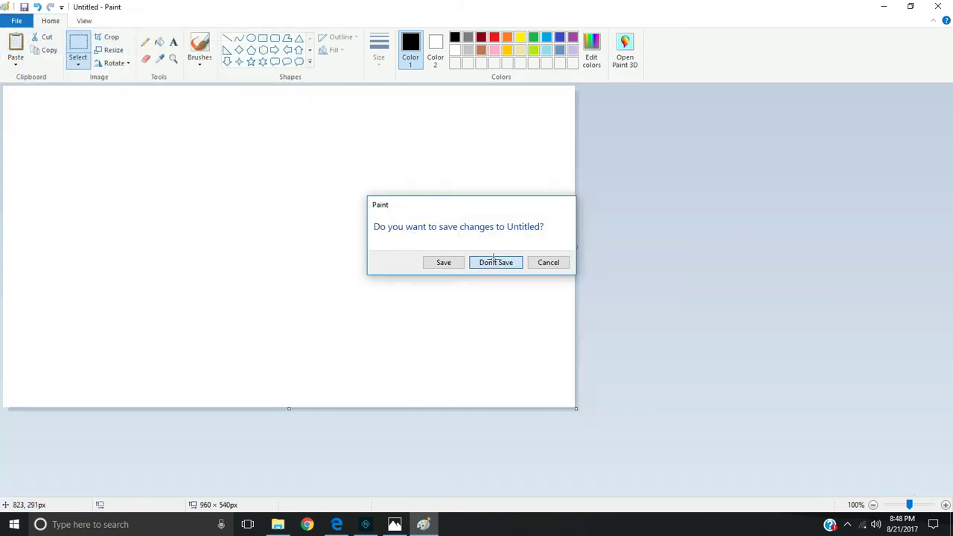
left_click(493, 264)
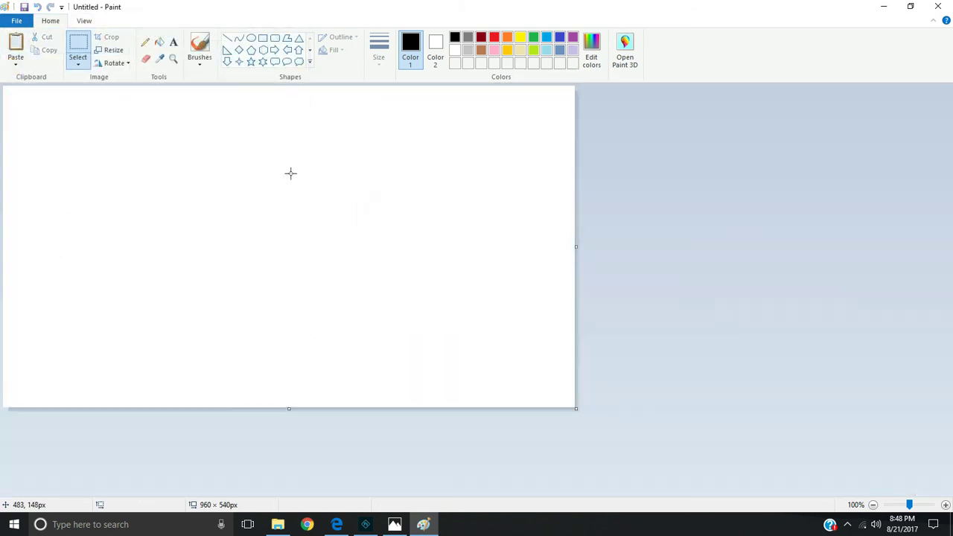
right_click(291, 174)
left_click(321, 207)
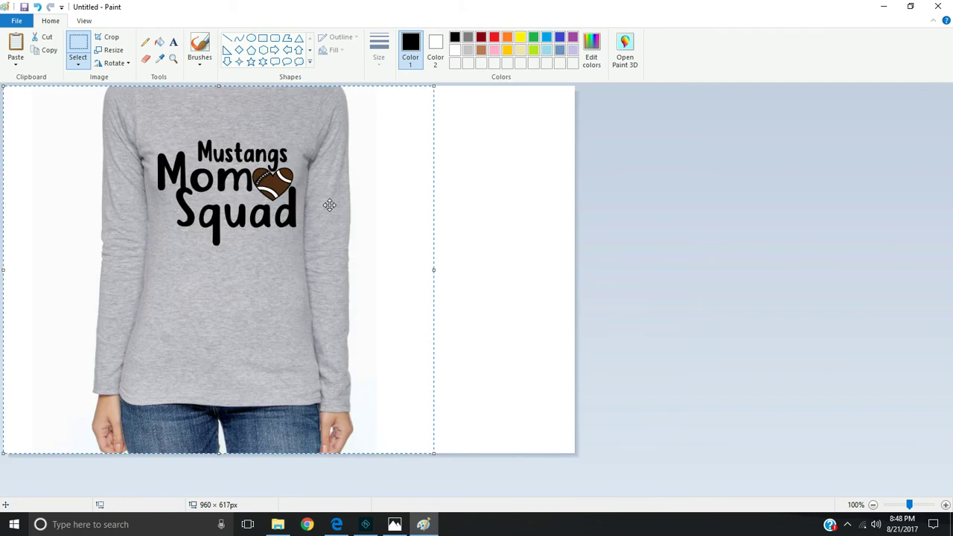
left_click_drag(302, 172, 382, 199)
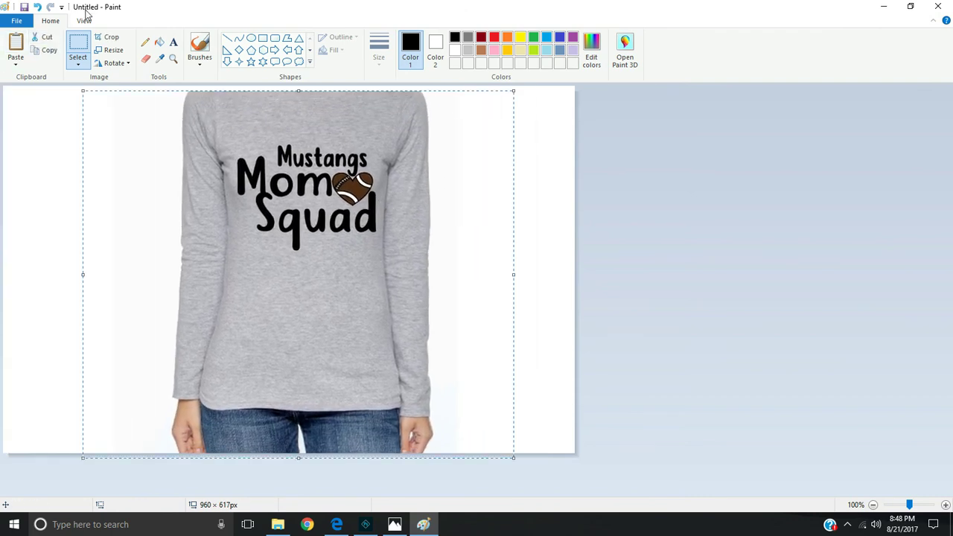
left_click(24, 8)
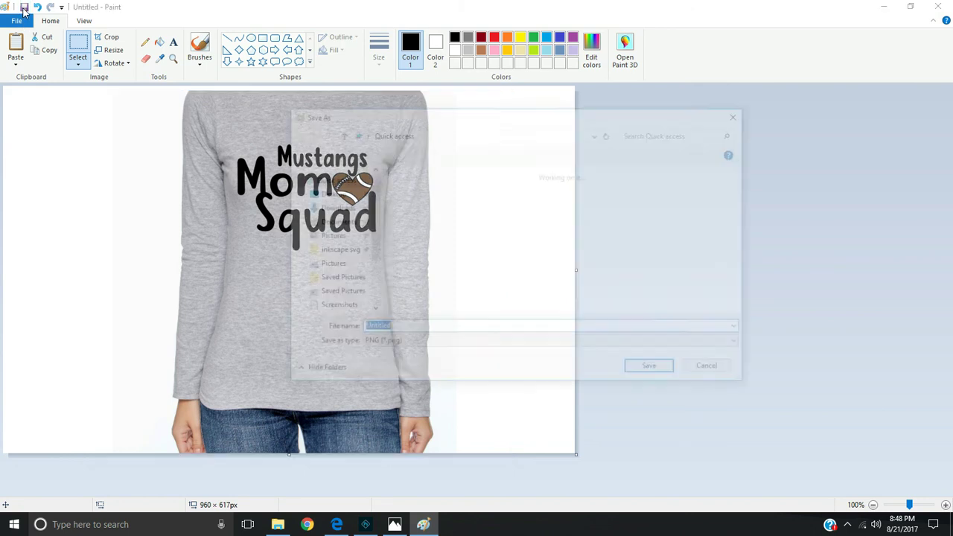